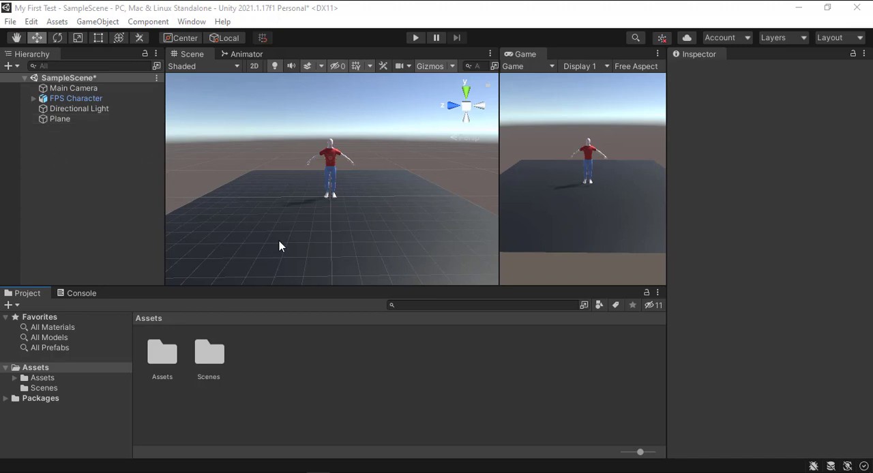
Create a new Animator Controller in the Assets folder, keeping its default name
right_click(260, 377)
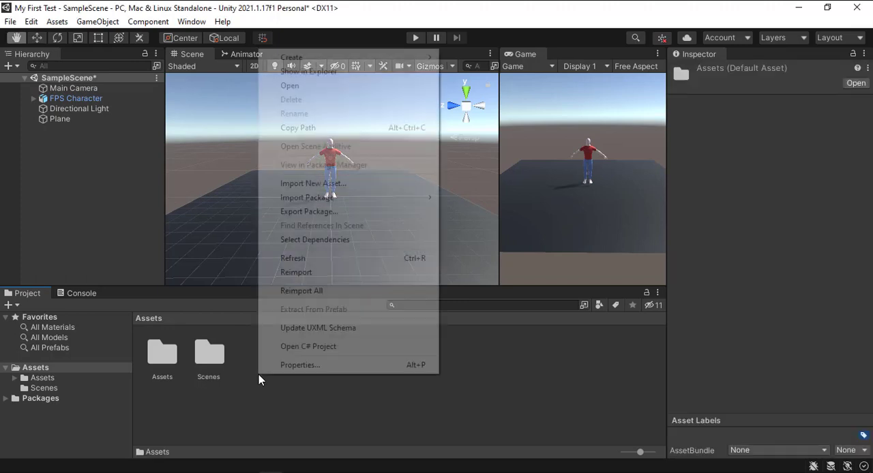
mouse_move(316, 60)
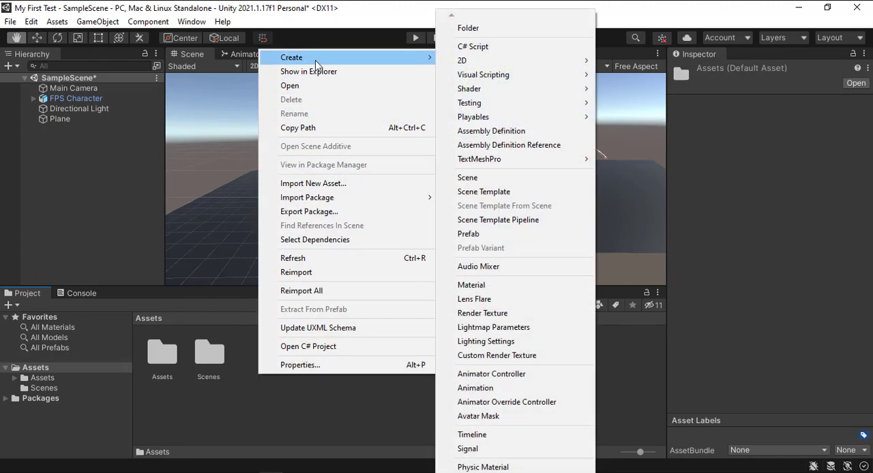
left_click(503, 376)
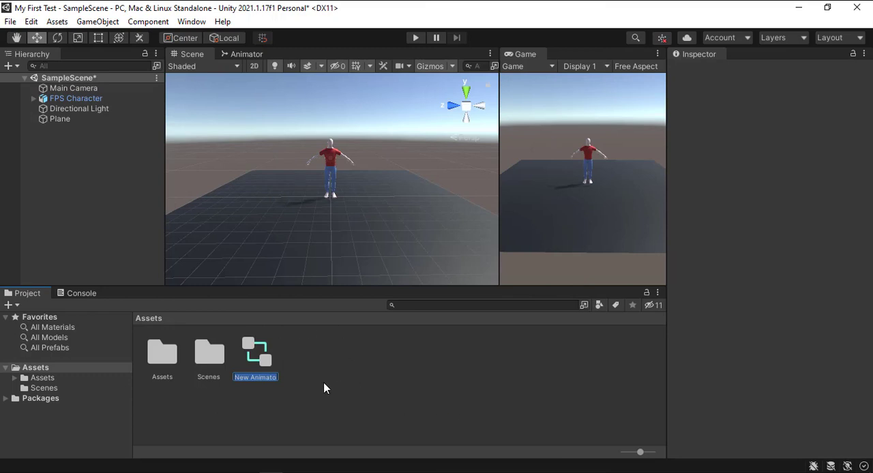
key("Return")
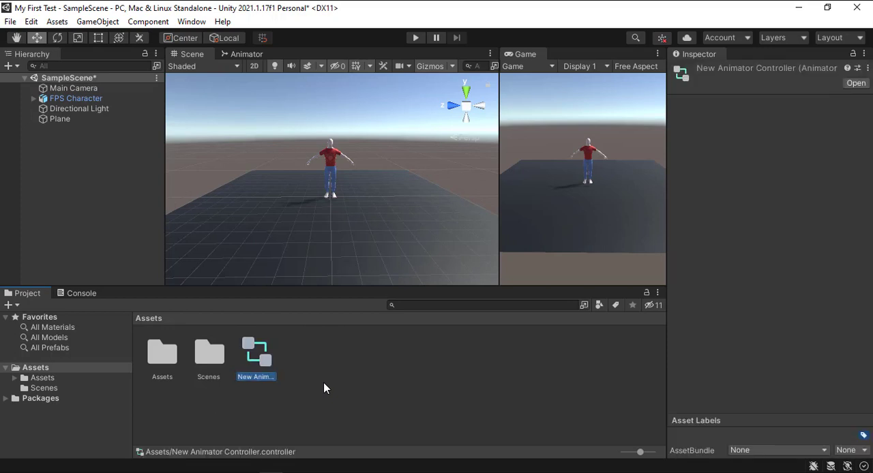
Assign the New Animator Controller asset as the controller of the FPS Character's Animator component
left_click(323, 383)
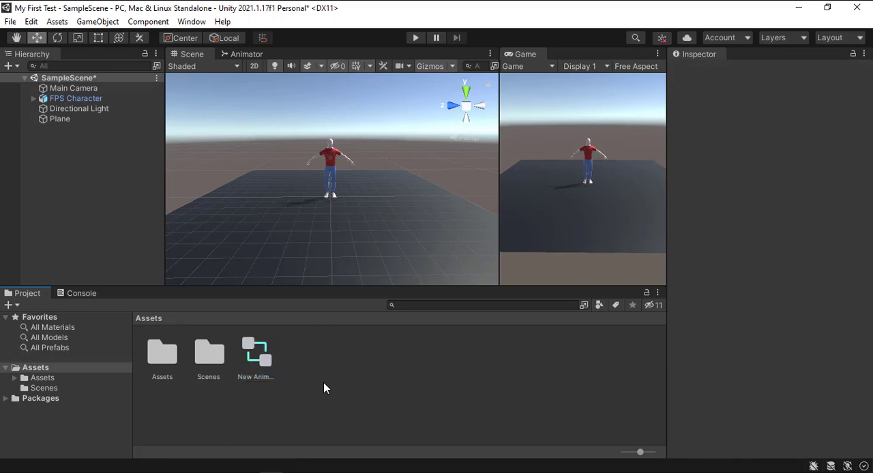
left_click(90, 97)
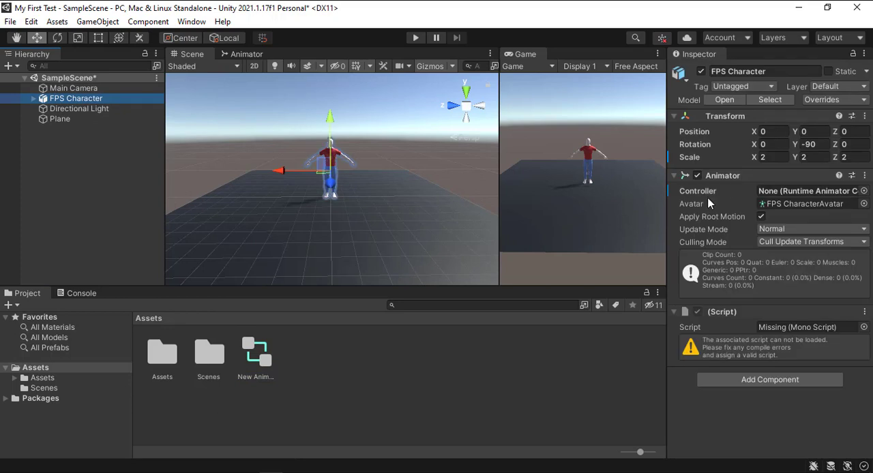
left_click_drag(256, 355, 818, 197)
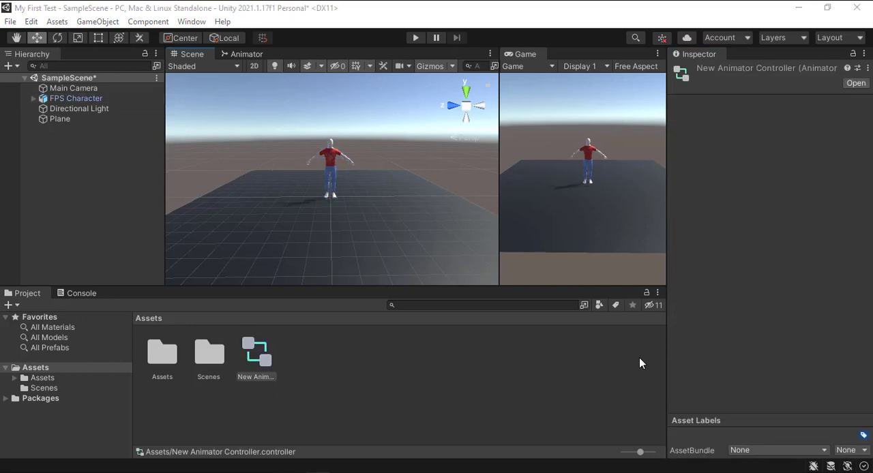
Open the New Animator Controller in the Animator view and dock the Game view alongside the Scene and Animator views
double_click(253, 359)
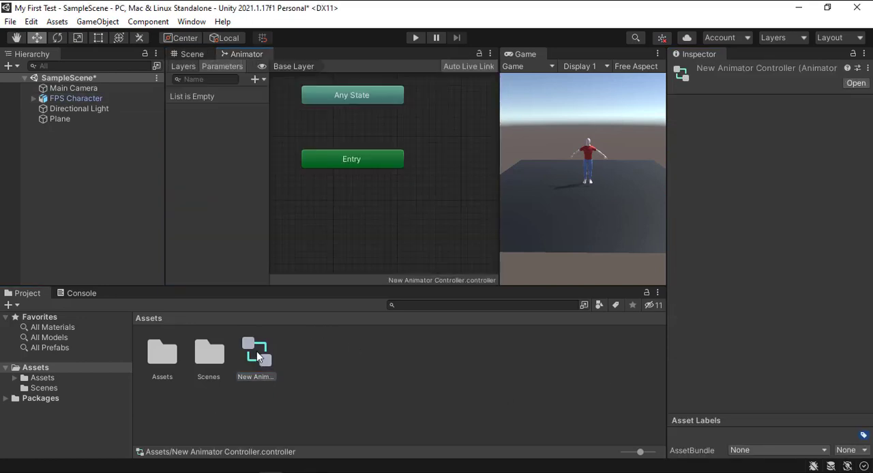
left_click(372, 229)
left_click_drag(526, 54, 289, 61)
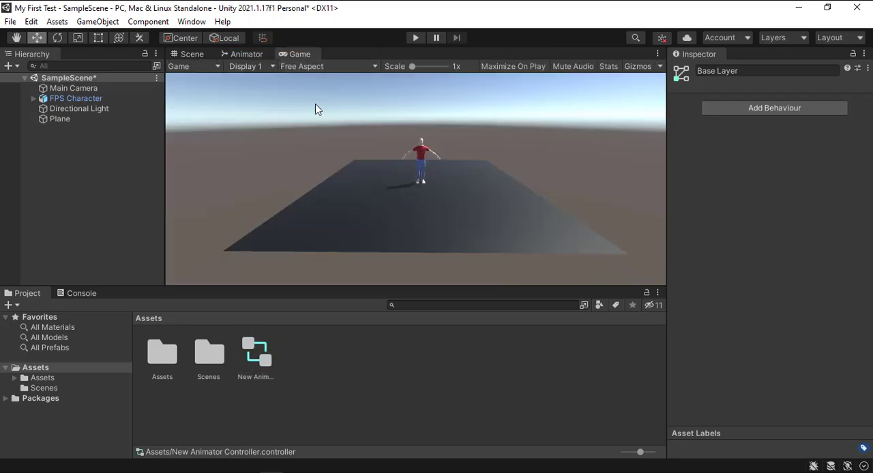
left_click(242, 54)
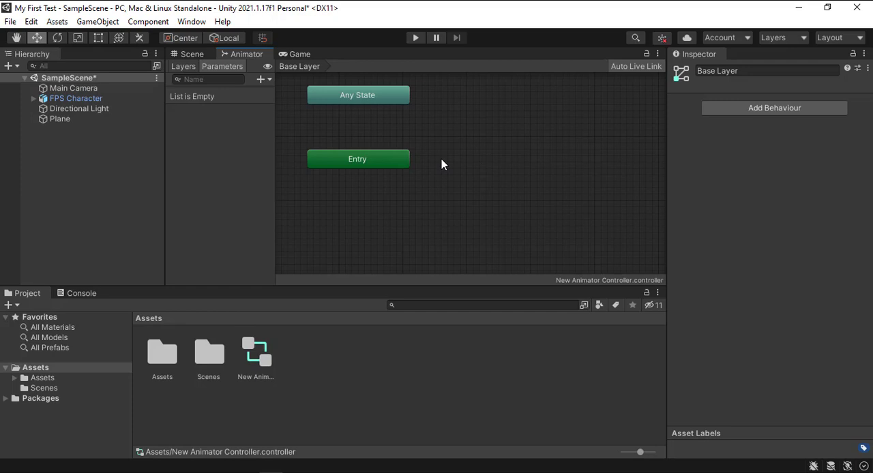
Create a state from a new blend tree in the controller's Base Layer
right_click(441, 159)
mouse_move(464, 171)
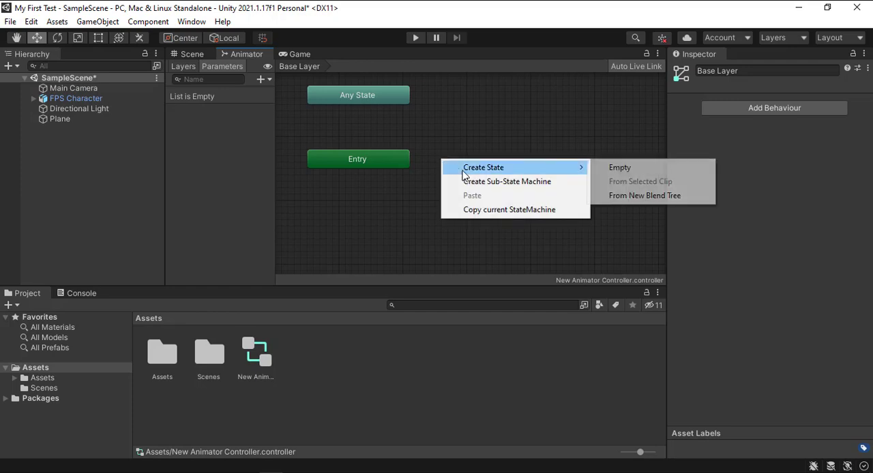
left_click(649, 198)
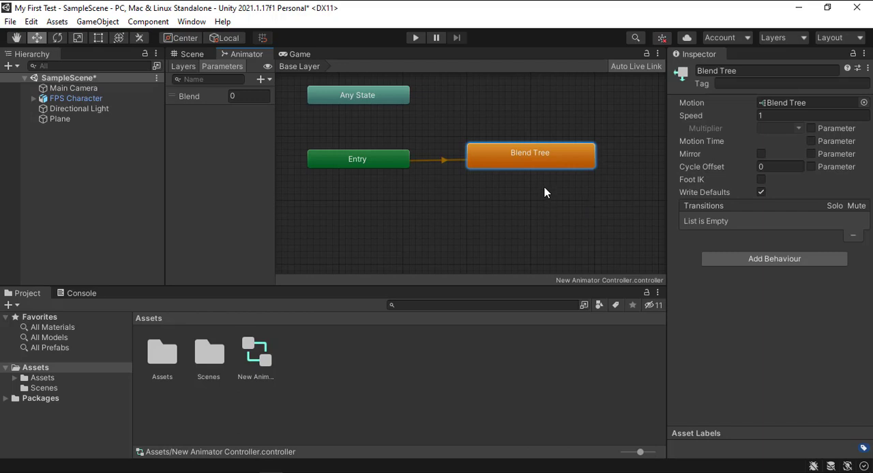
Open the Blend Tree state's graph, select its node and leave the blend type at 1D
double_click(531, 162)
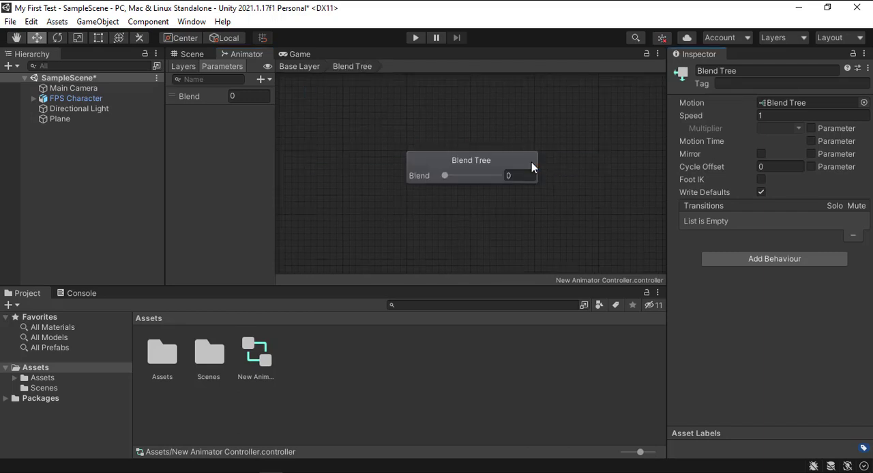
left_click(531, 162)
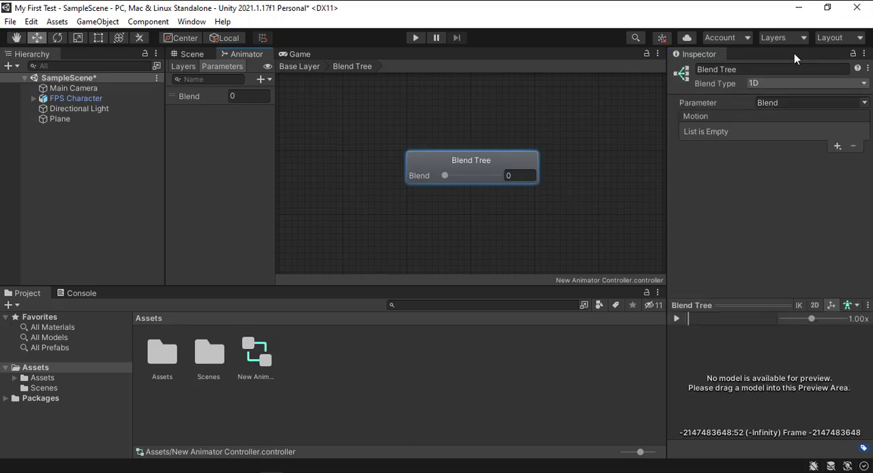
left_click(784, 81)
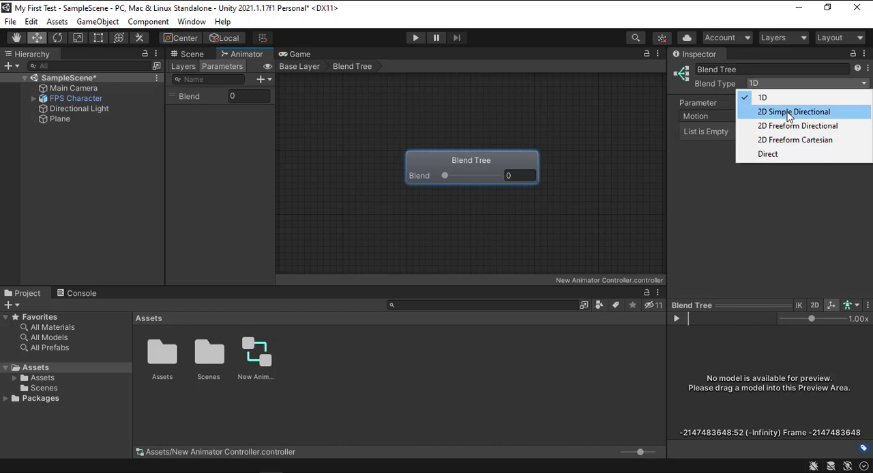
left_click(788, 112)
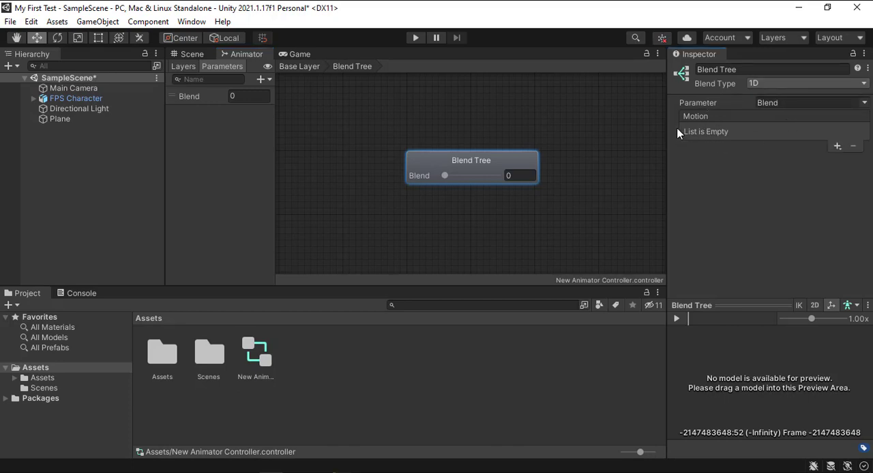
Add three empty motion fields to the blend tree's motion list
left_click(838, 148)
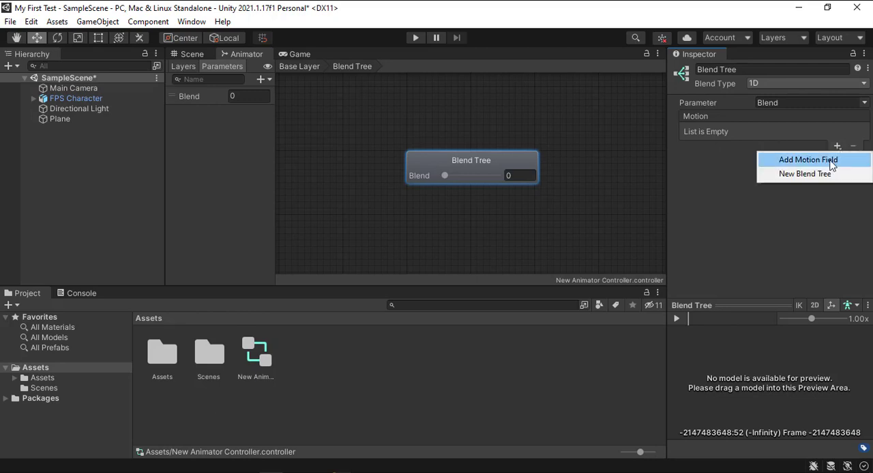
left_click(832, 161)
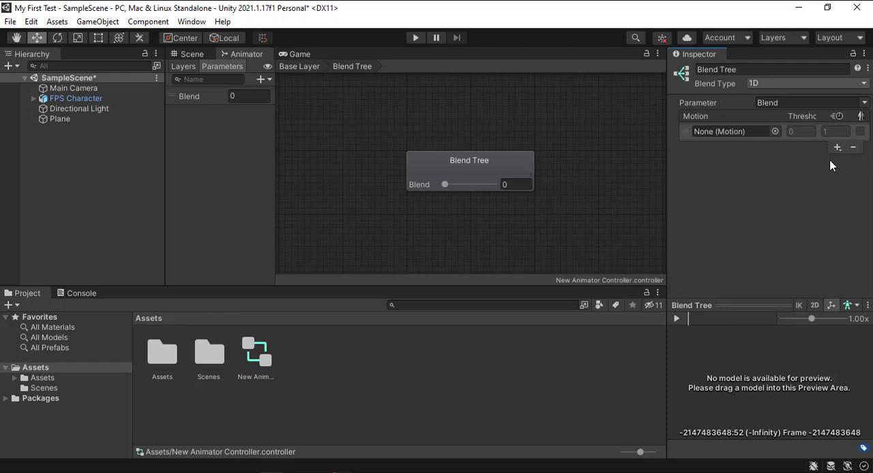
left_click(837, 147)
left_click(838, 159)
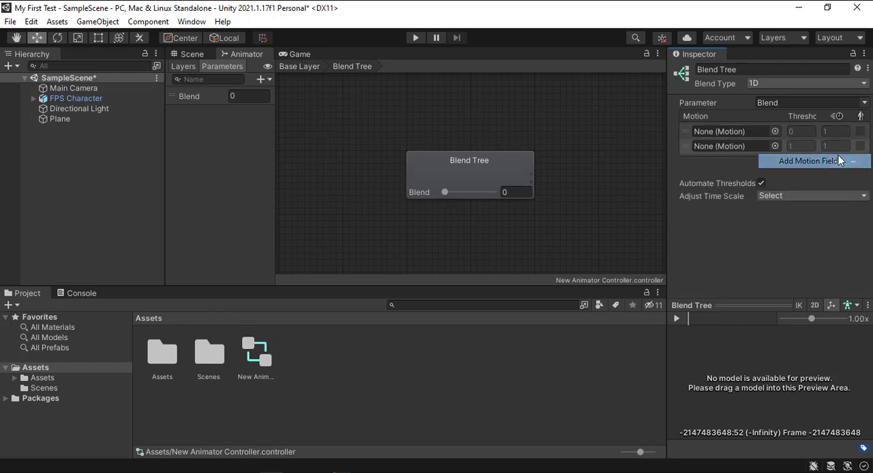
left_click(836, 204)
left_click(827, 219)
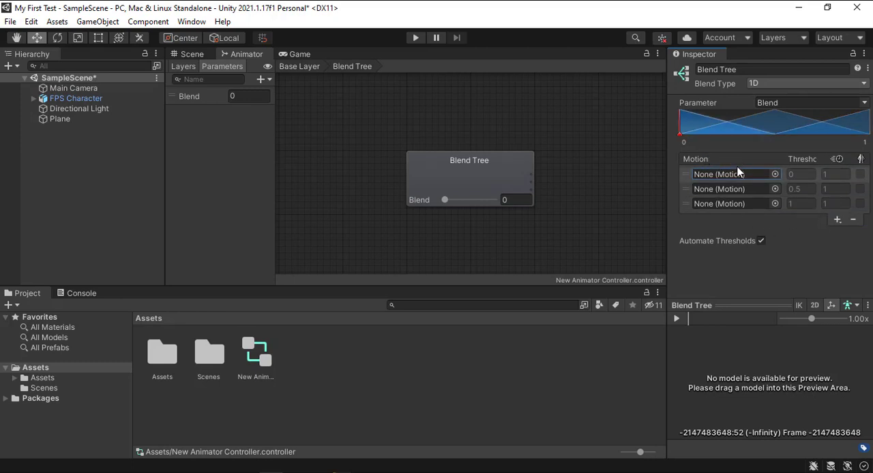
Search for "standing_idle" and assign the Standing_Idle_Aimed_SH clip to the blend tree's first motion field
left_click(776, 174)
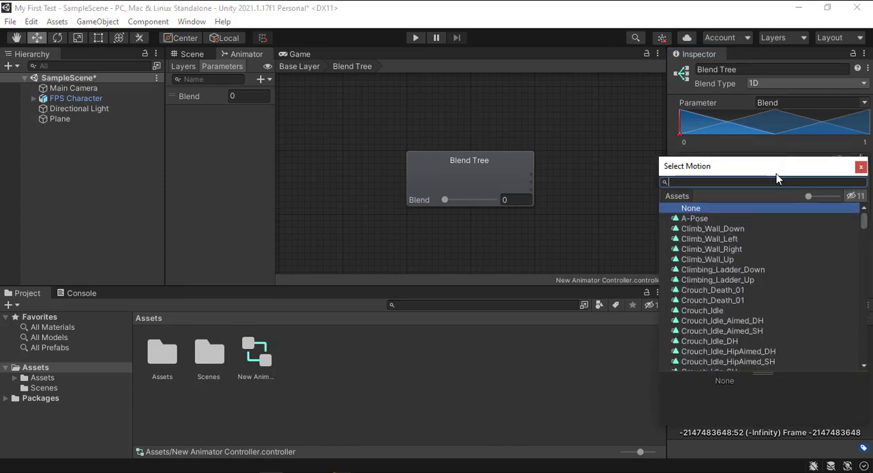
type("sta")
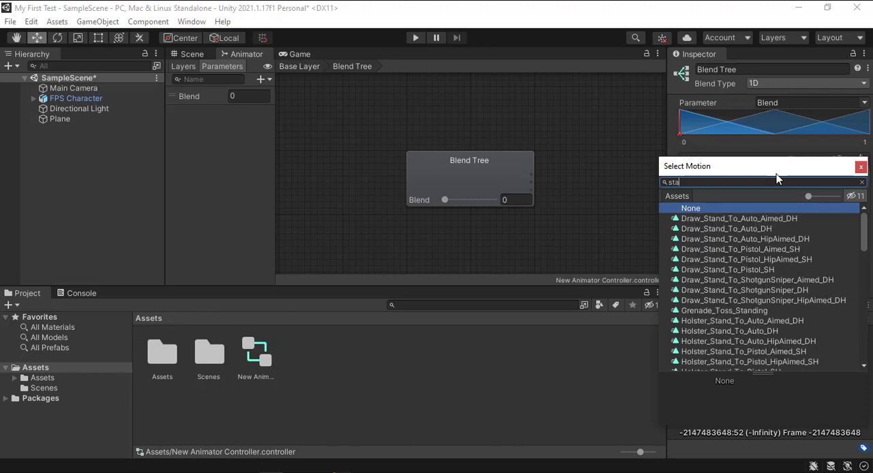
type("ndi")
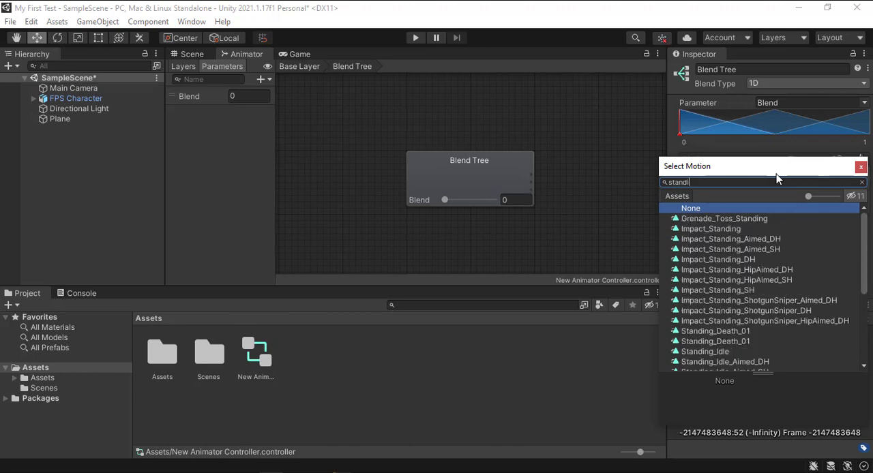
type("ng_")
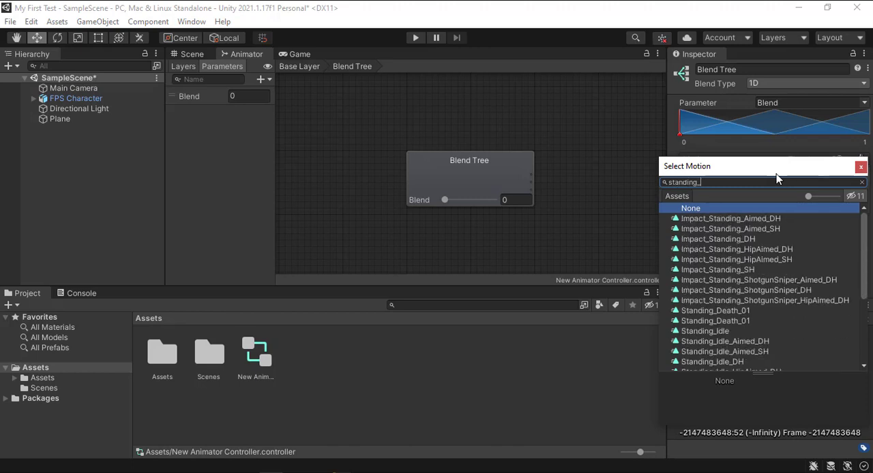
type("idle")
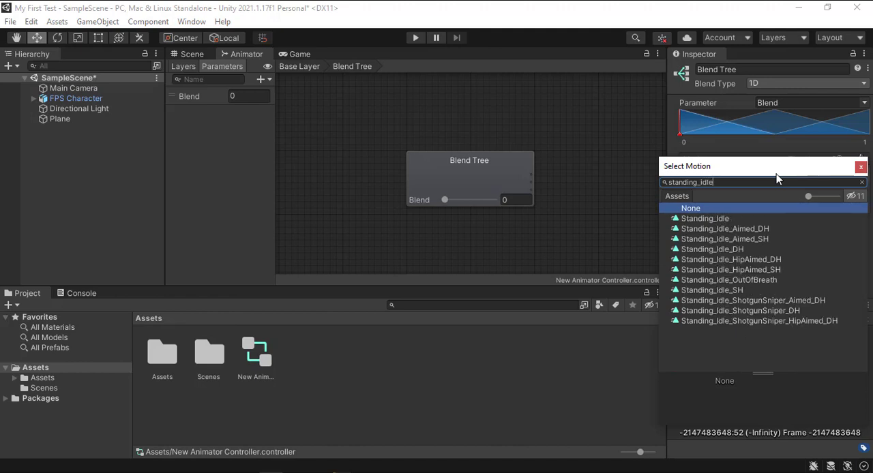
left_click(771, 238)
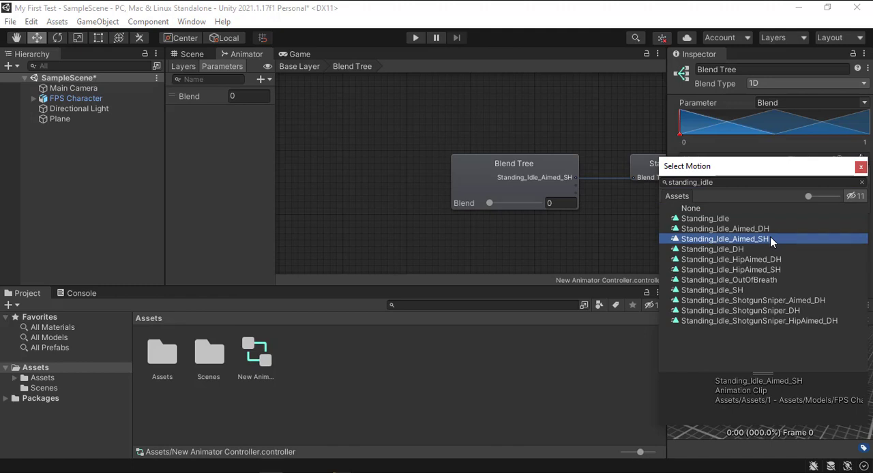
double_click(770, 238)
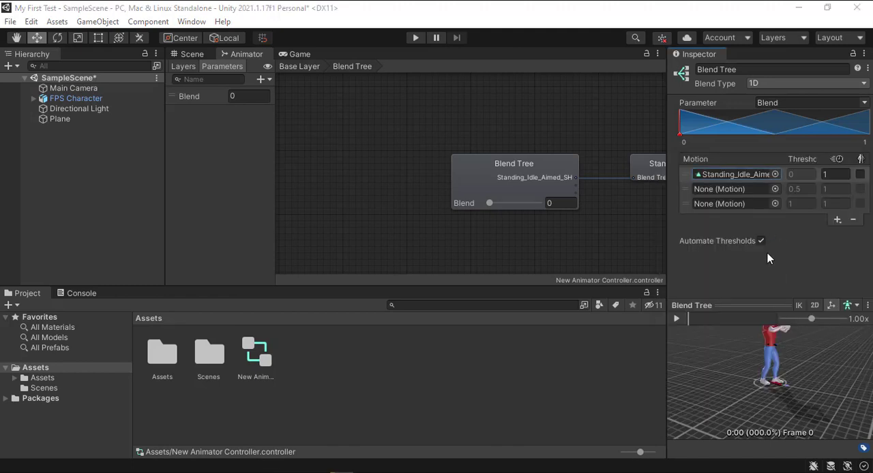
Search for "walk_forward_" and assign the Walk_Forward_Aimed_SH clip to the blend tree's second motion field
left_click(775, 190)
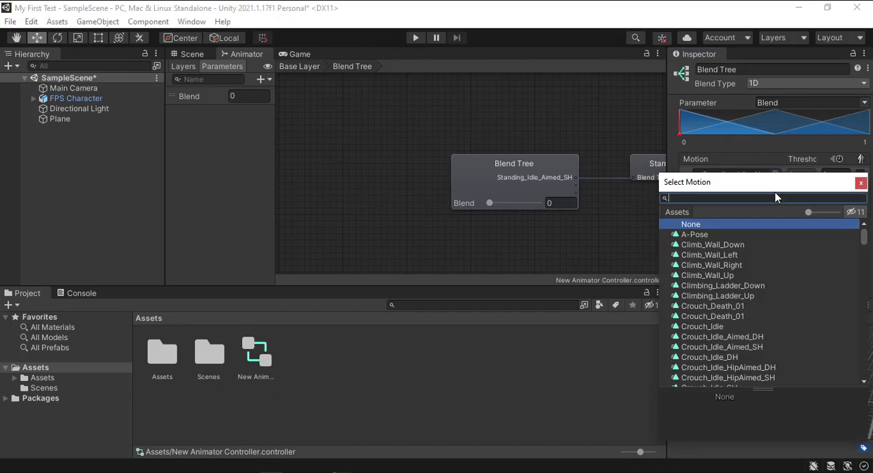
type("walk_")
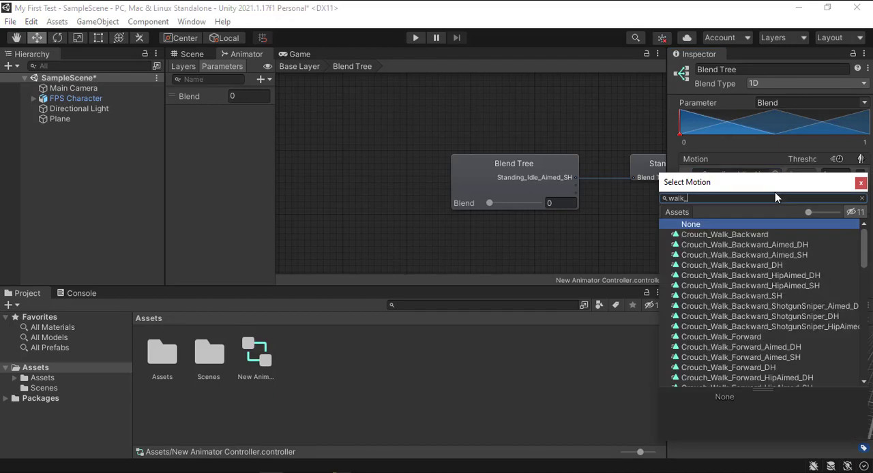
type("forwar")
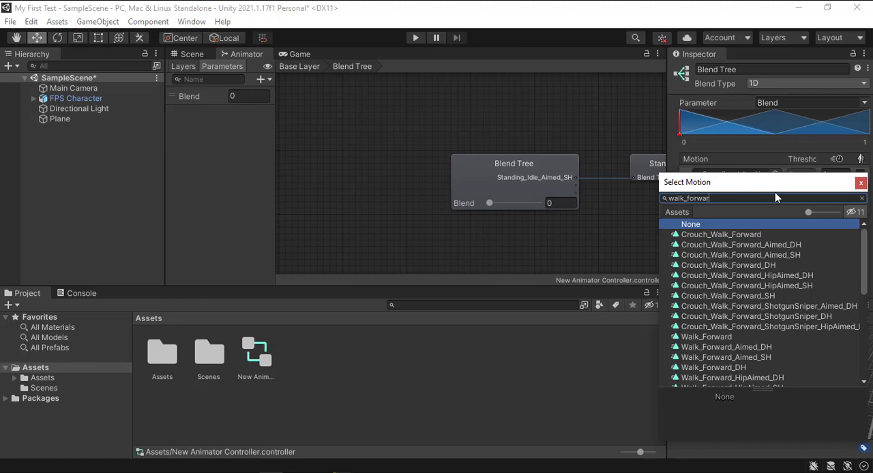
type("d_")
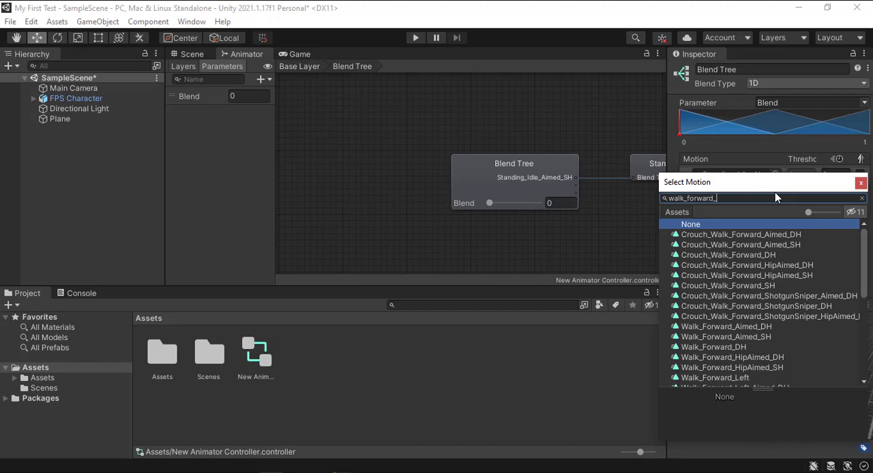
double_click(725, 337)
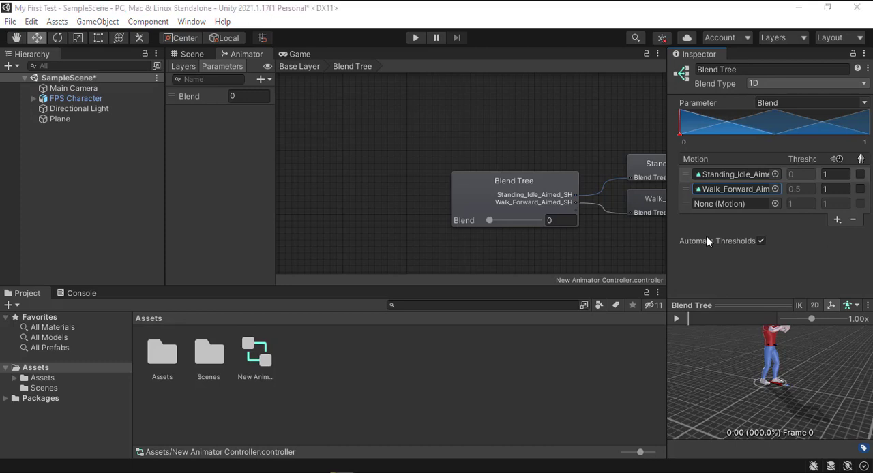
Search for "run_fo" and assign the Run_Forward_Aimed_SH clip to the blend tree's third motion field
left_click(773, 204)
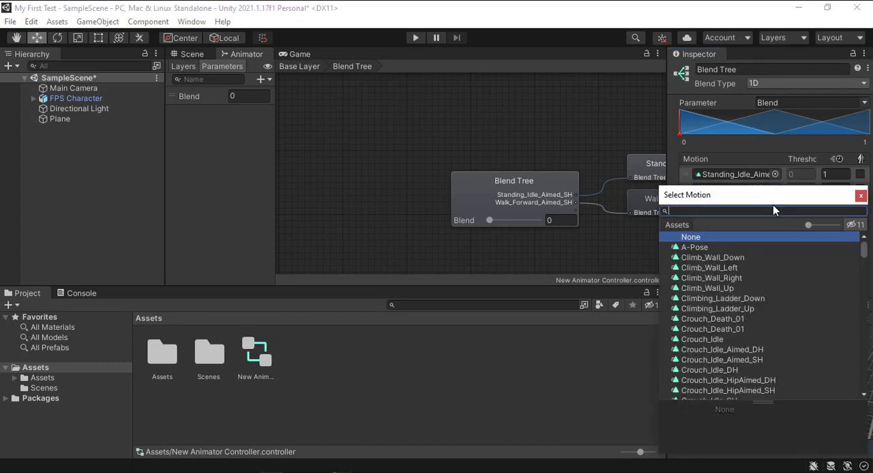
type("run")
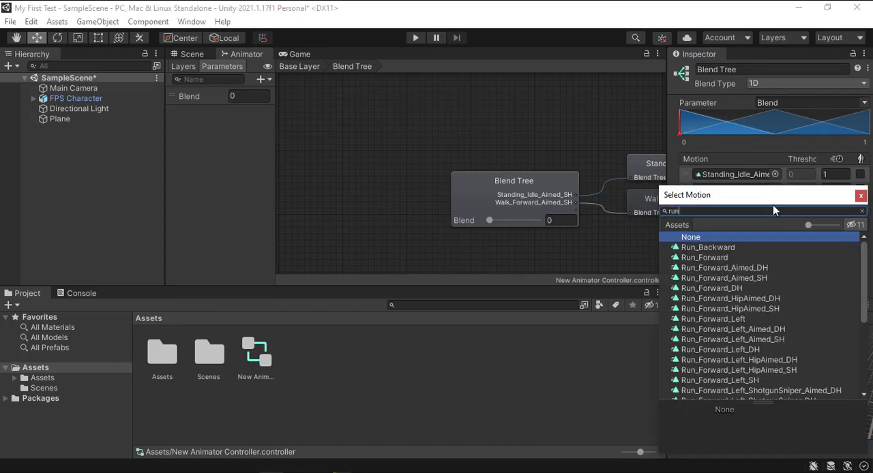
type("_f")
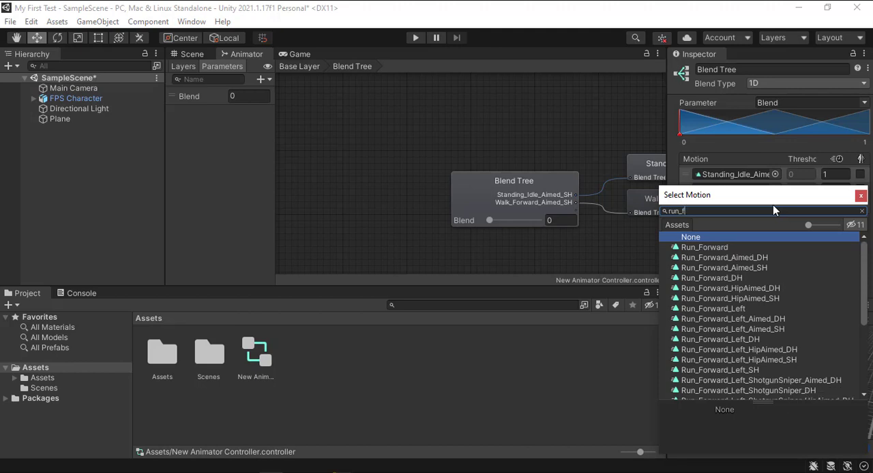
type("o")
double_click(725, 261)
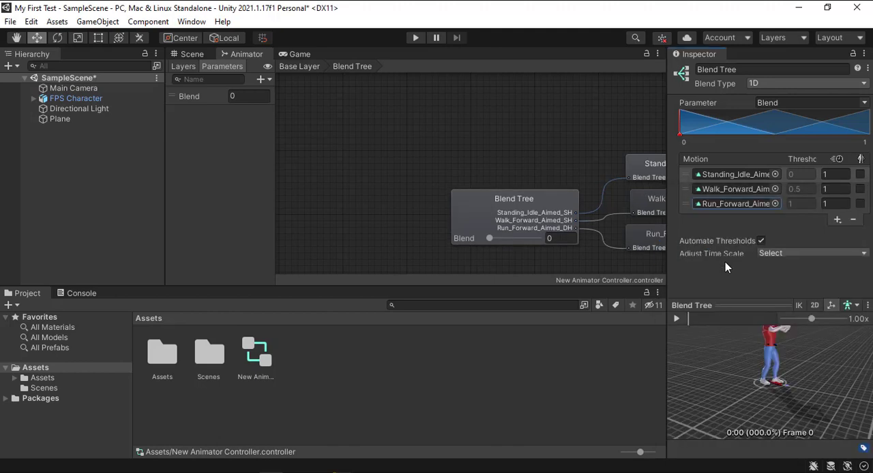
left_click(771, 205)
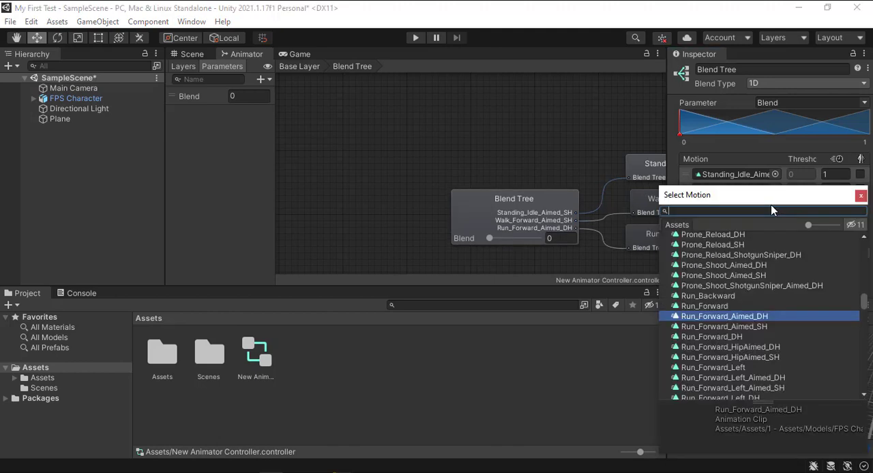
double_click(760, 329)
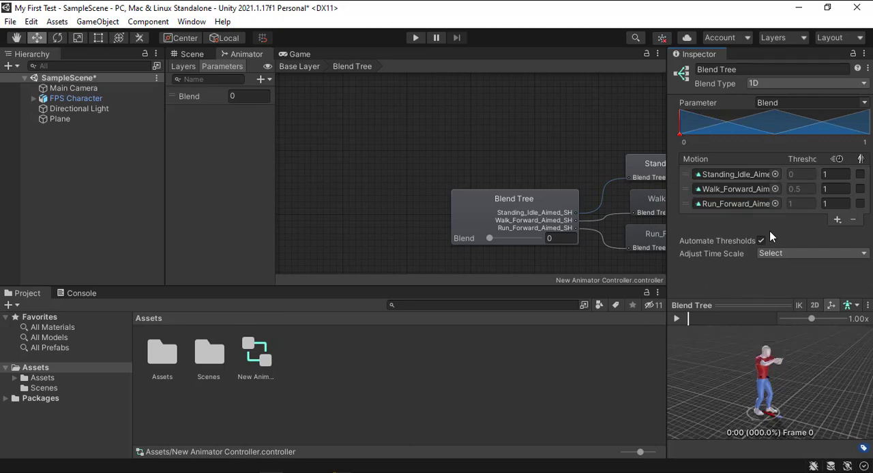
Play the blend tree preview with the blend position at about 0.51 and check which parameters the tree can use
left_click(677, 319)
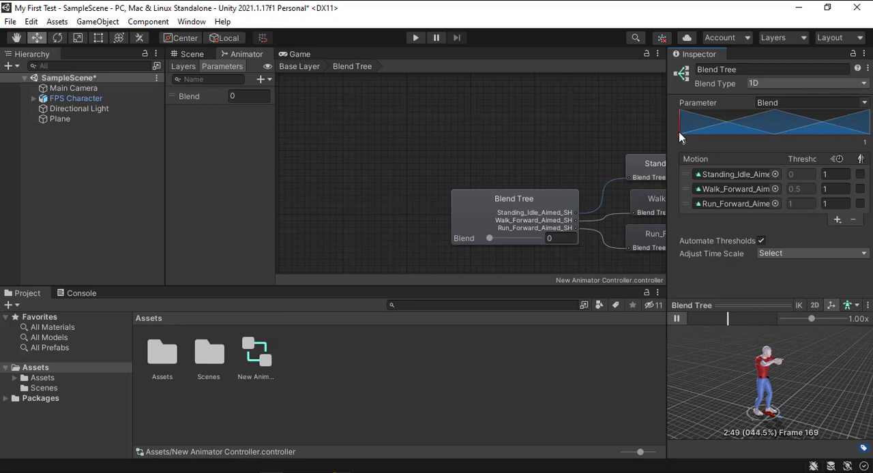
left_click_drag(679, 132, 779, 138)
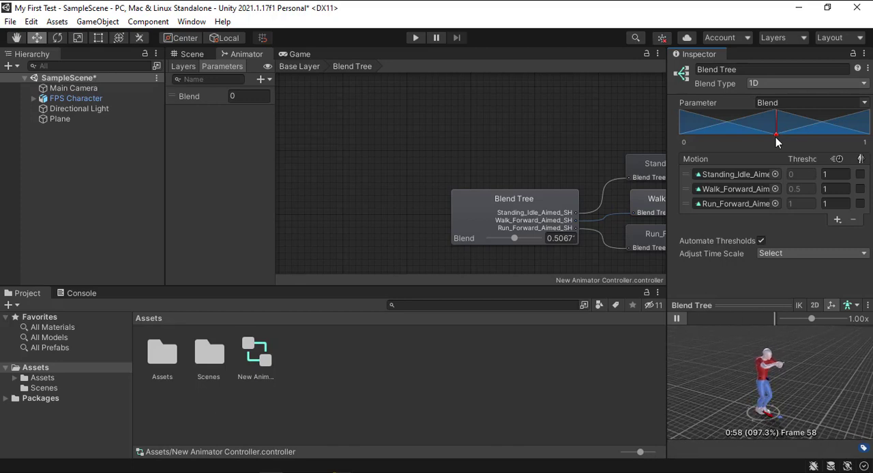
left_click(200, 180)
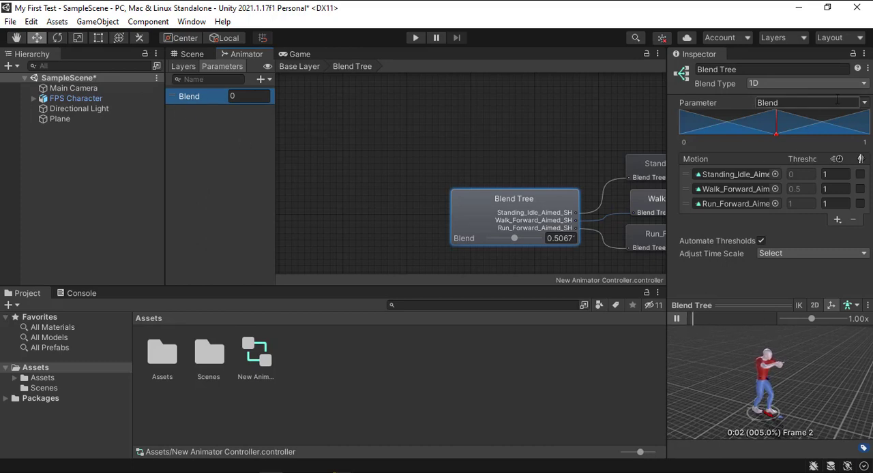
left_click(864, 103)
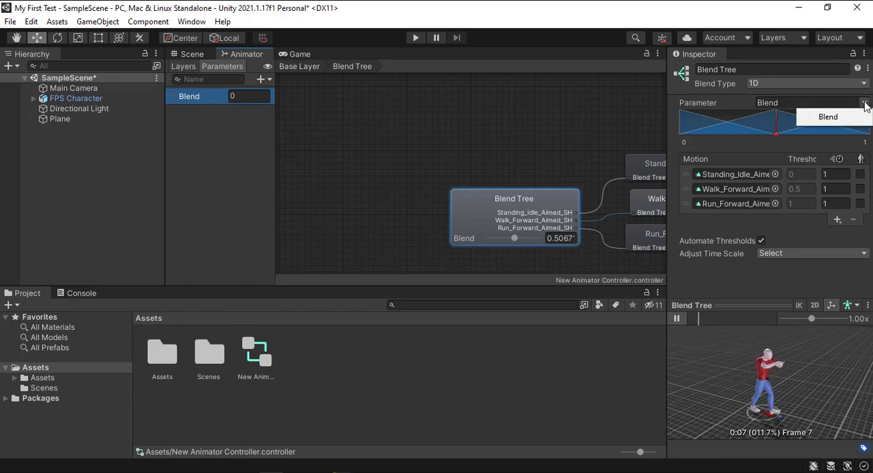
left_click(865, 103)
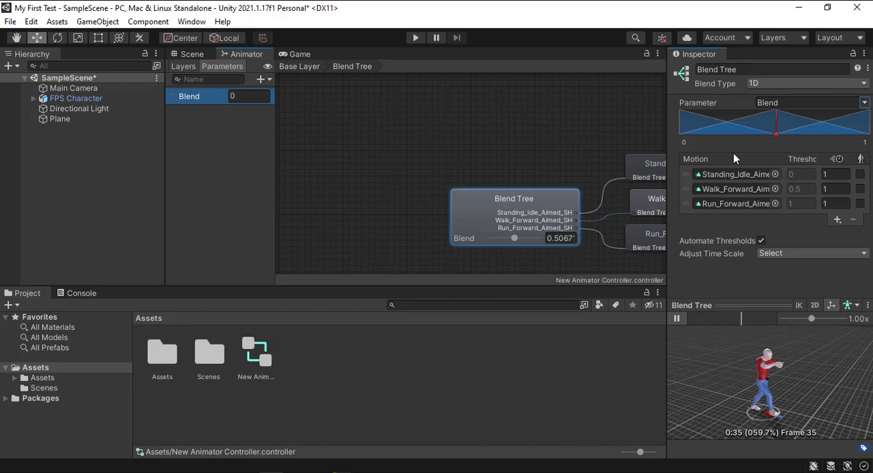
Set the Walk_Forward_Aimed_SH motion's speed to 2 and return the blend position to 0
left_click(733, 172)
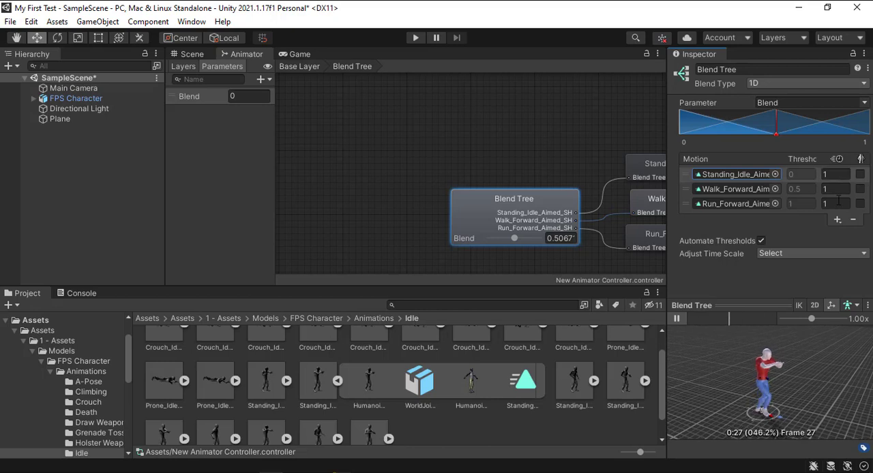
left_click(836, 188)
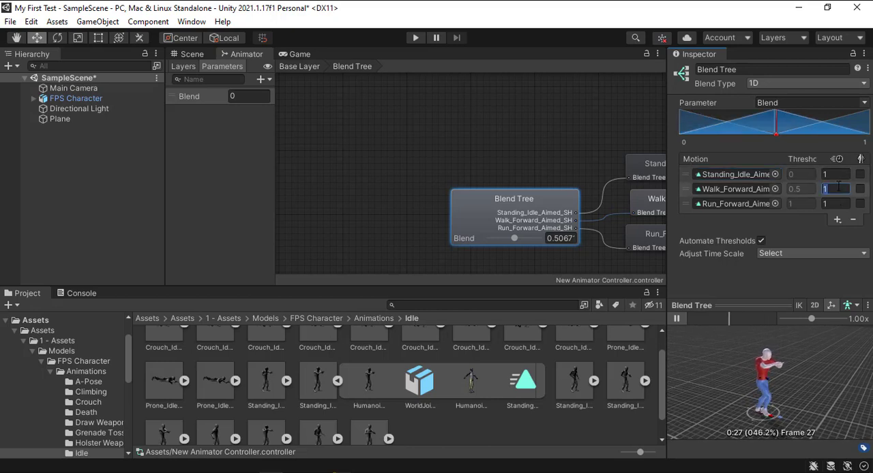
type("2")
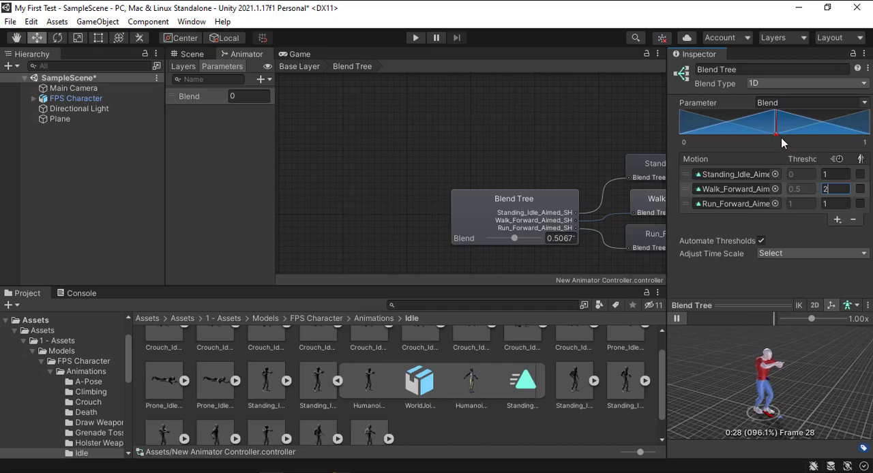
left_click_drag(776, 132, 680, 136)
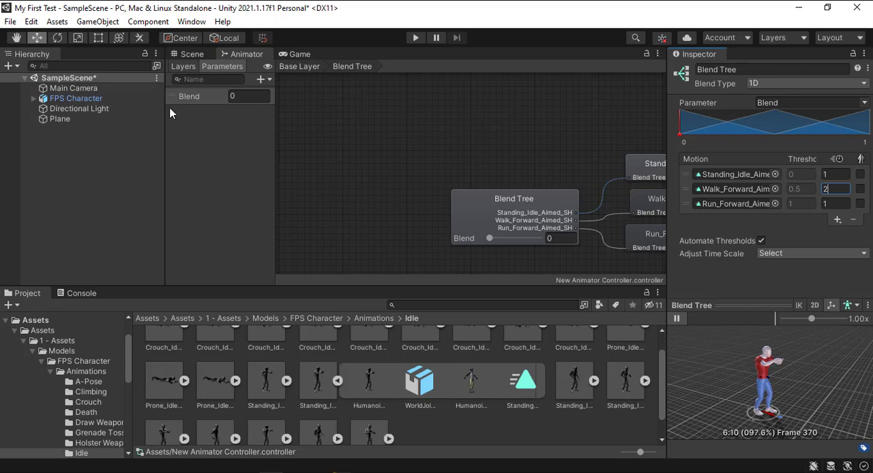
Rename the Blend parameter of the Animator Controller to Move
double_click(196, 95)
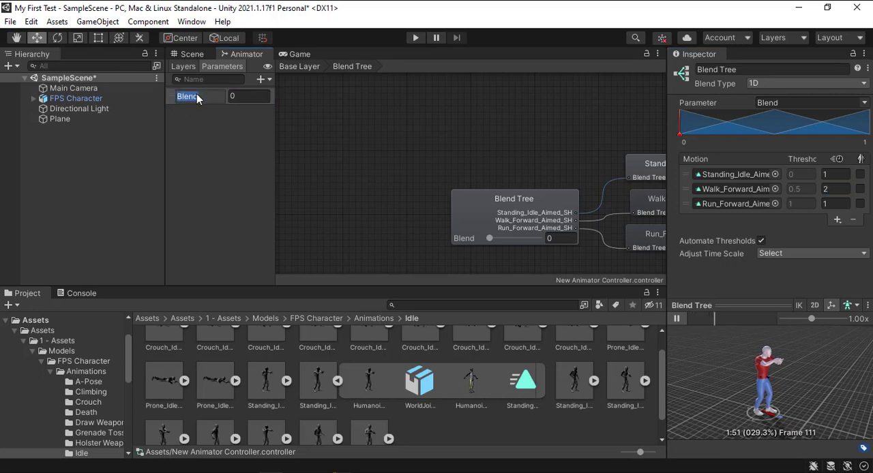
type("Move")
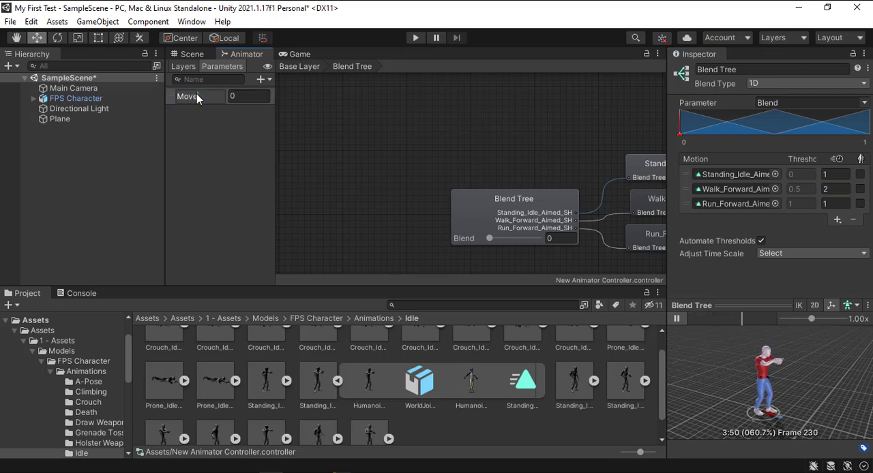
key("Return")
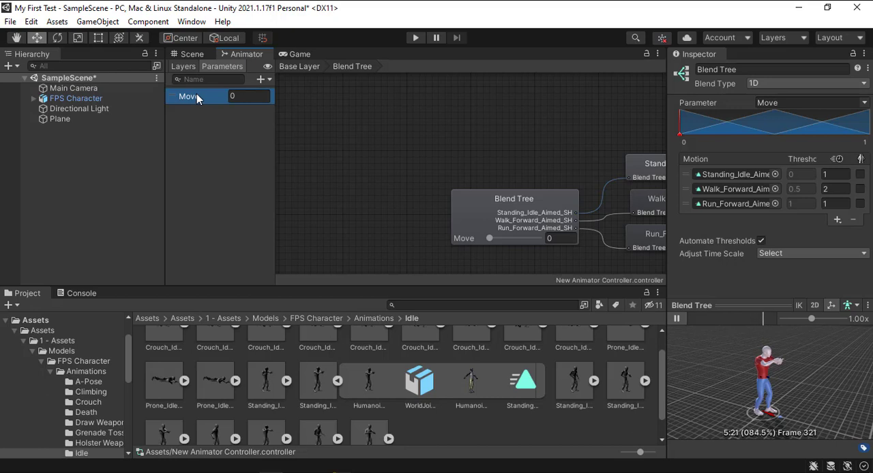
Turn off automatic thresholds and set the Walk_Forward_Aimed_SH motion's threshold to 0.7
left_click(761, 241)
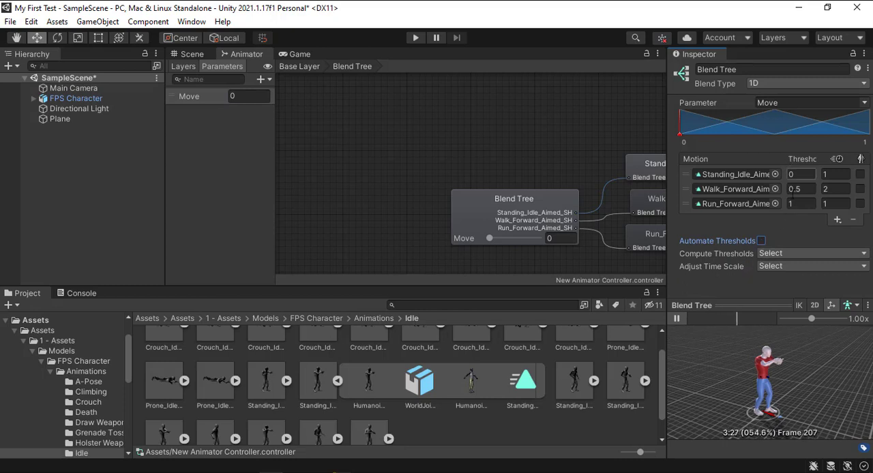
left_click(796, 190)
type(".55")
left_click_drag(800, 190, 790, 191)
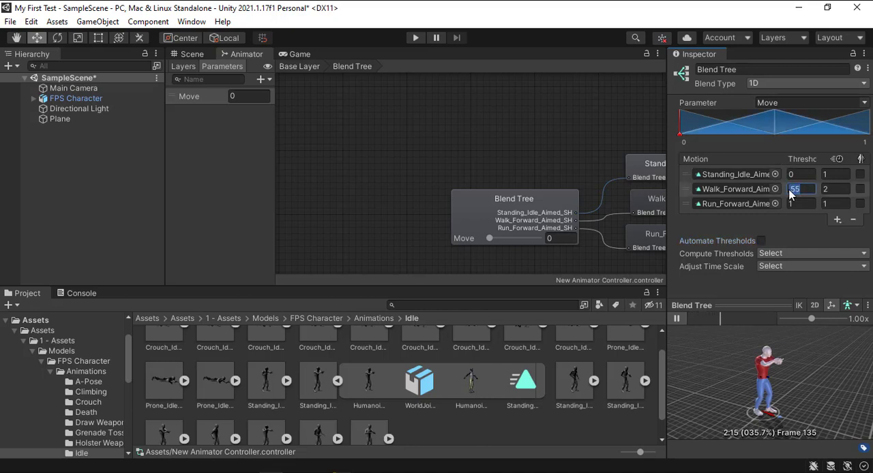
type("0.7")
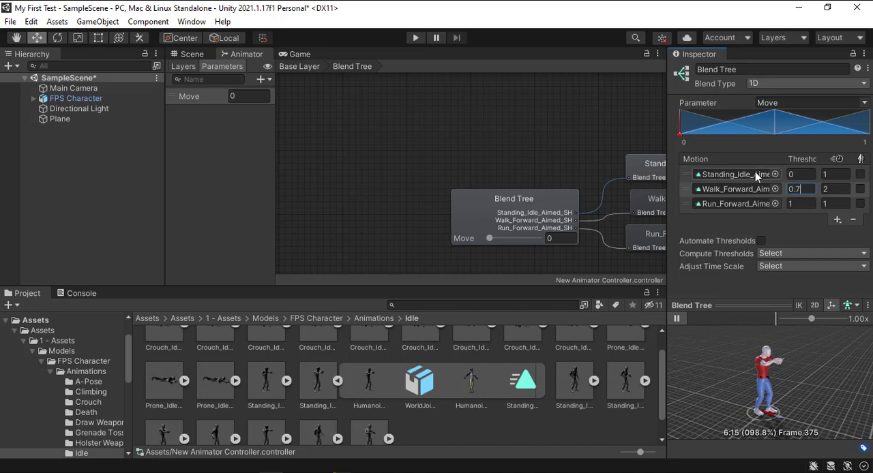
left_click(801, 203)
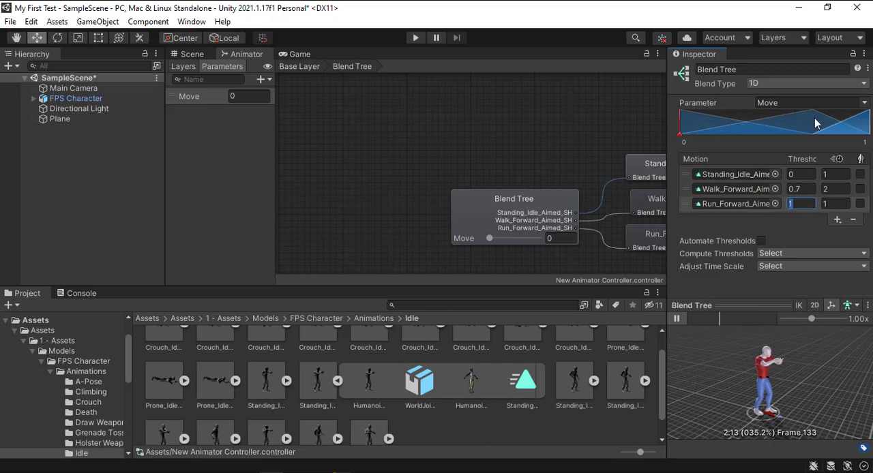
left_click(837, 219)
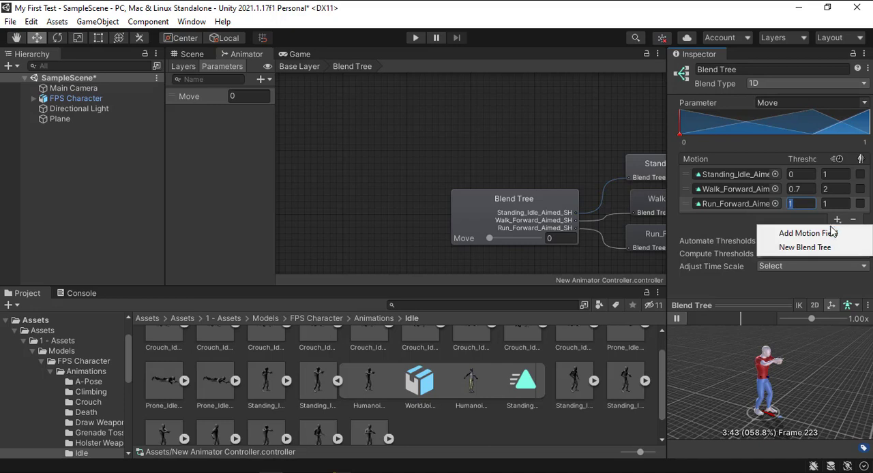
left_click(829, 234)
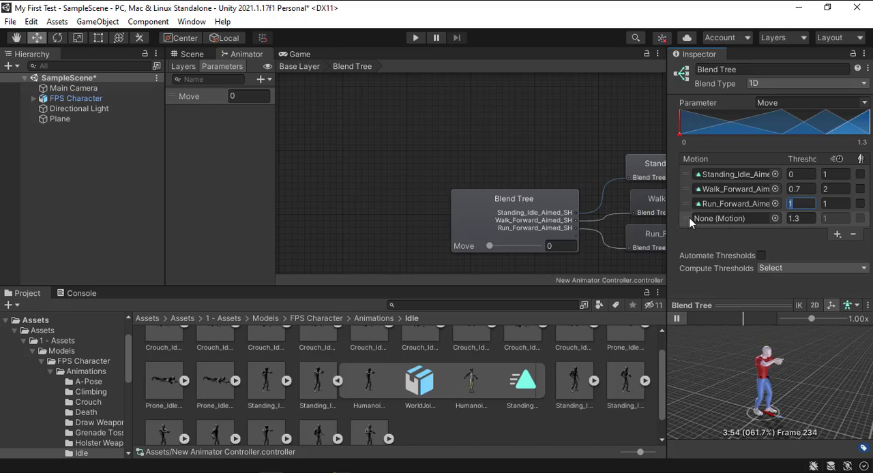
left_click(853, 235)
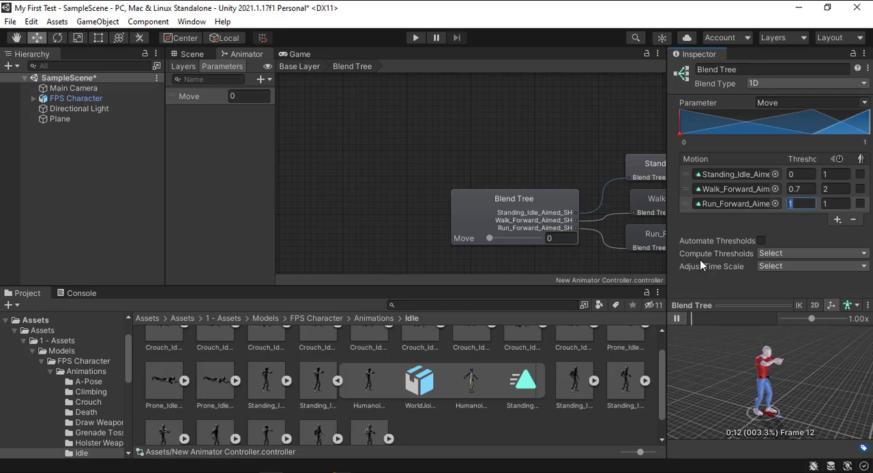
Create a folder named Scripts in the root Assets folder and open it
left_click(36, 320)
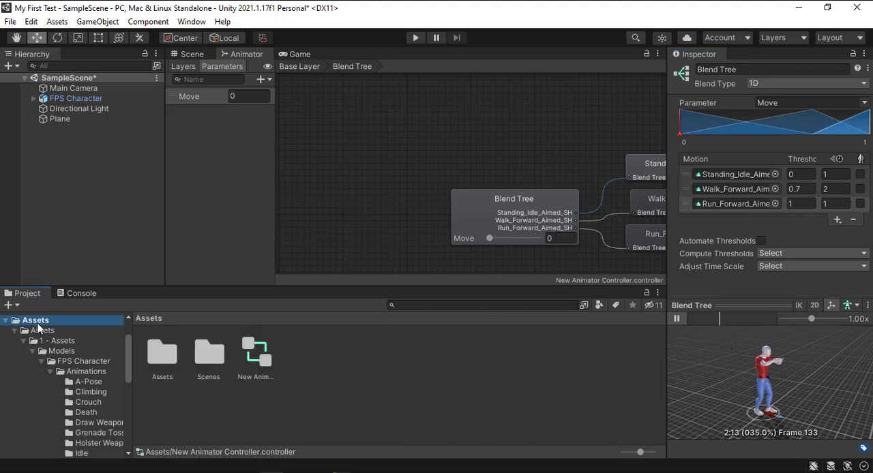
right_click(384, 390)
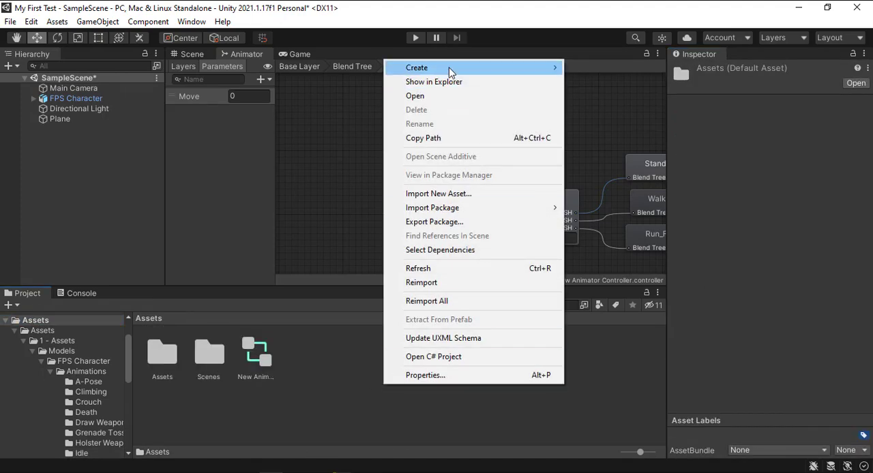
mouse_move(449, 67)
left_click(607, 29)
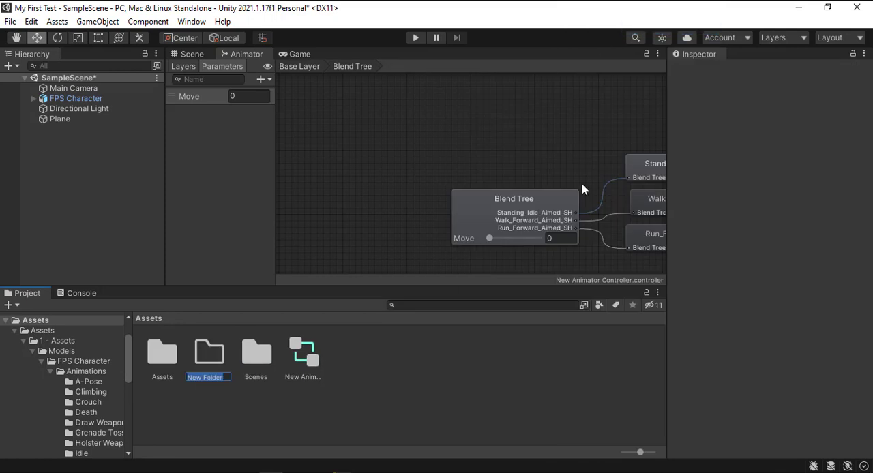
type("S")
key("Return")
key("Return")
Create a C# script named Movement in the Scripts folder
right_click(333, 408)
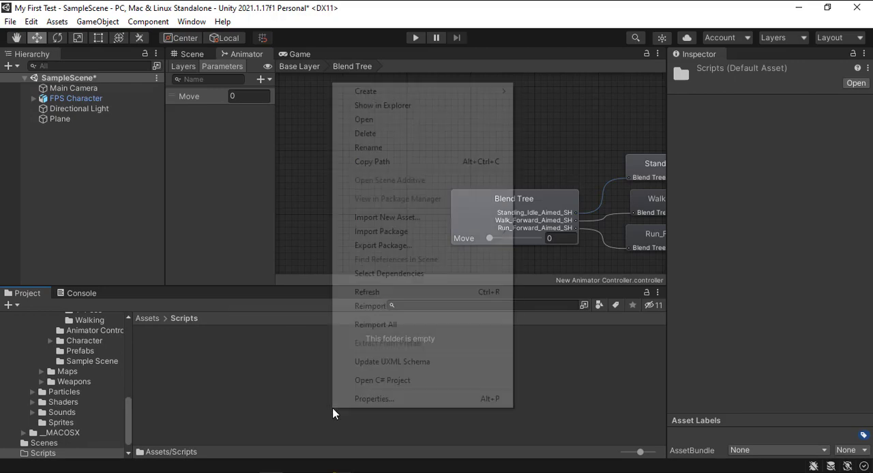
mouse_move(453, 91)
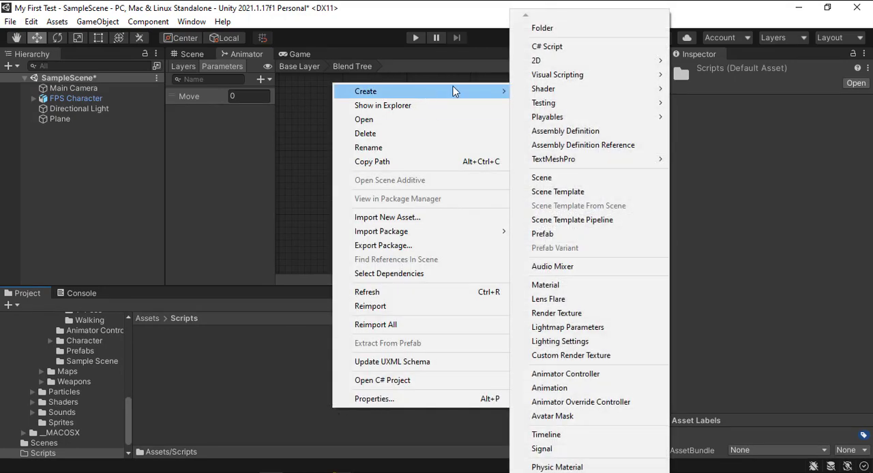
left_click(538, 49)
type("M")
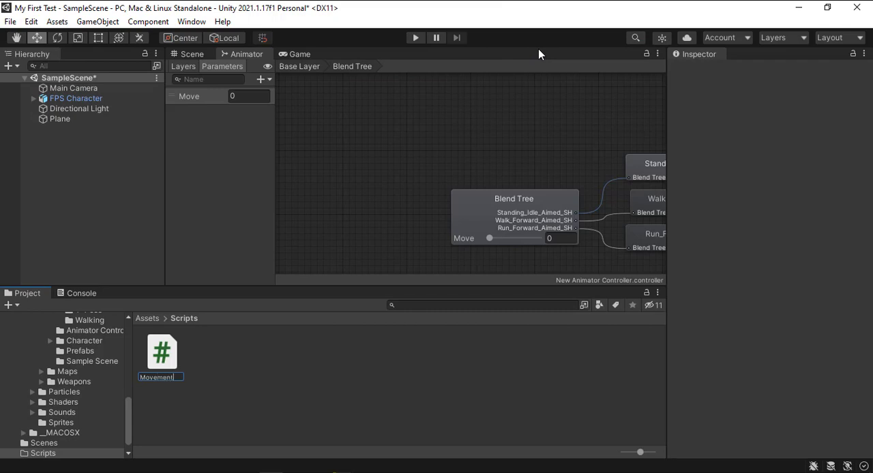
type("ovement")
key("Return")
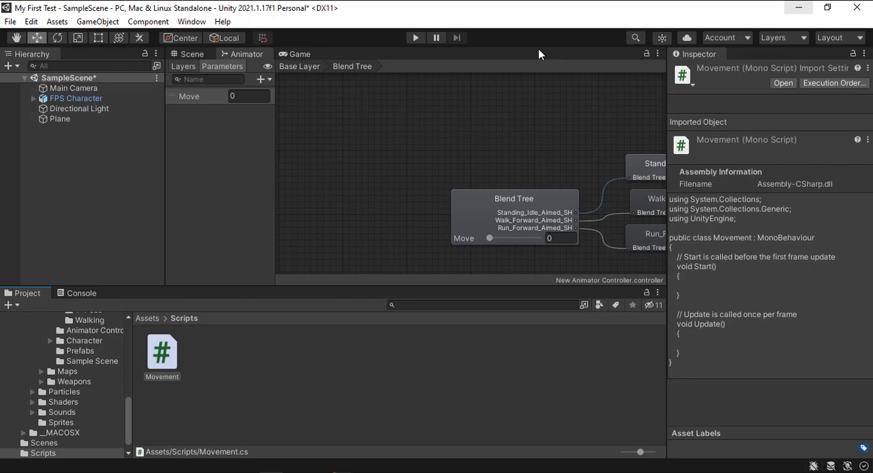
Attach the Movement script to the FPS Character and open the script in Visual Studio
left_click(68, 98)
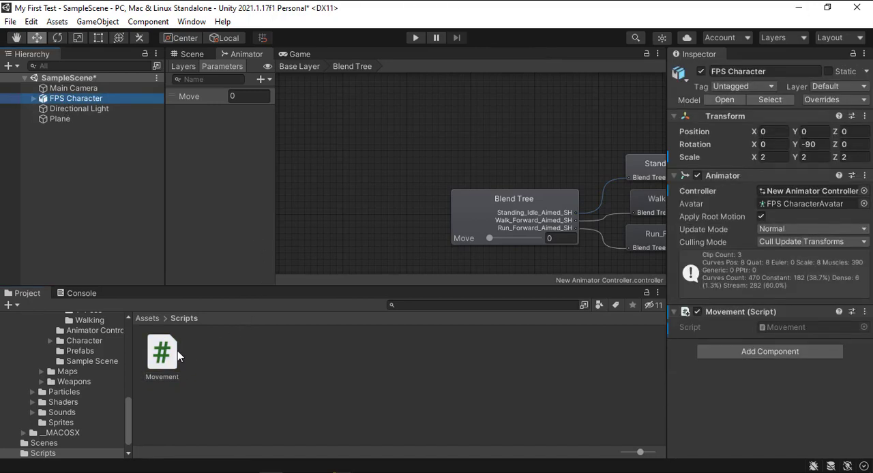
left_click_drag(168, 355, 870, 436)
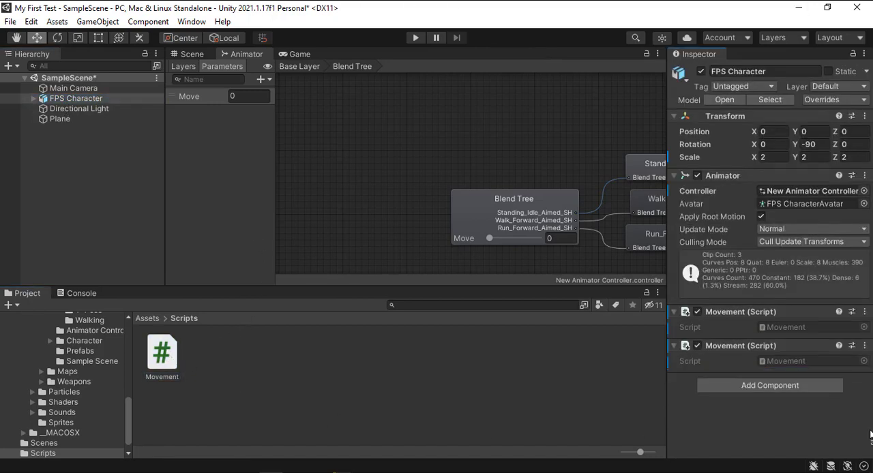
double_click(157, 367)
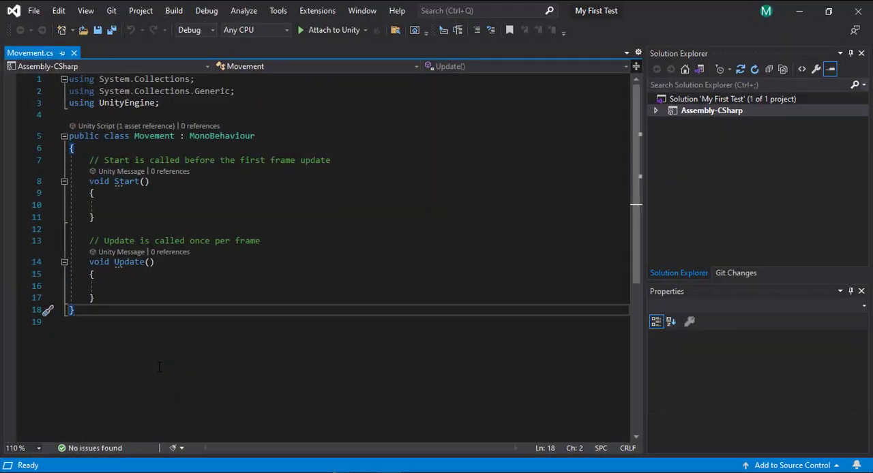
Delete the comment above the Start method and leave an empty line at the beginning of the Movement class
triple_click(171, 160)
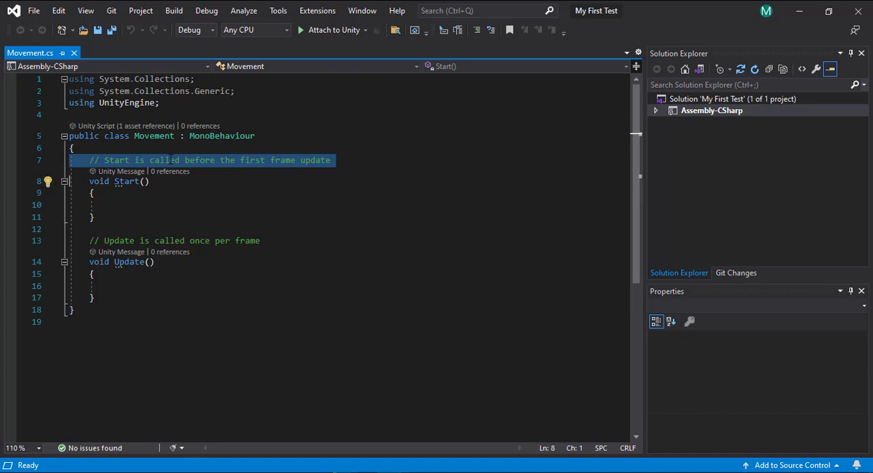
key("Delete")
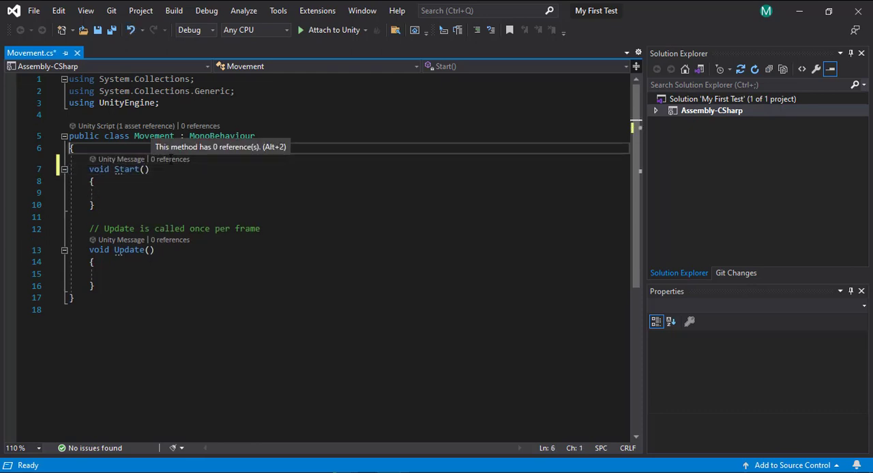
key("ctrl+Return")
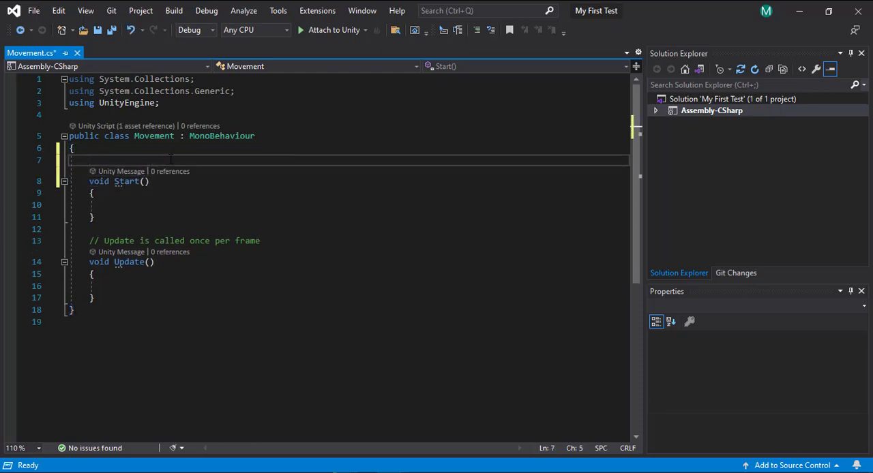
Declare the field "private Animator animator;" at the beginning of the Movement class, followed by a blank line
type("pri")
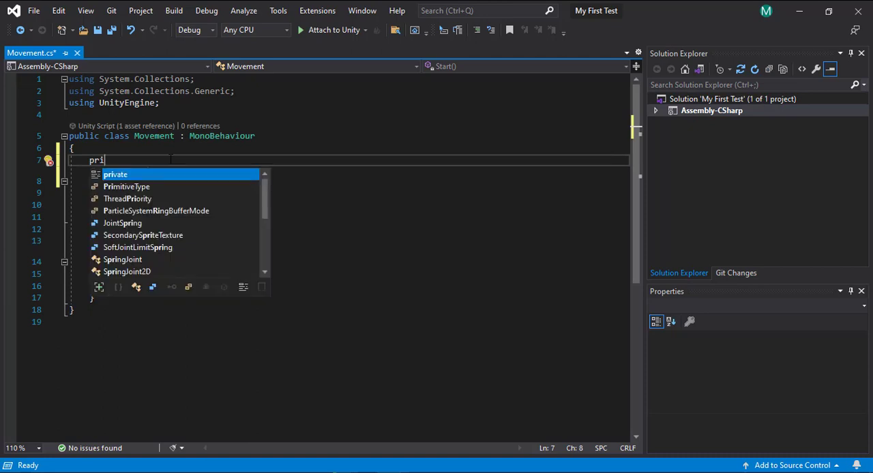
type("vate ani")
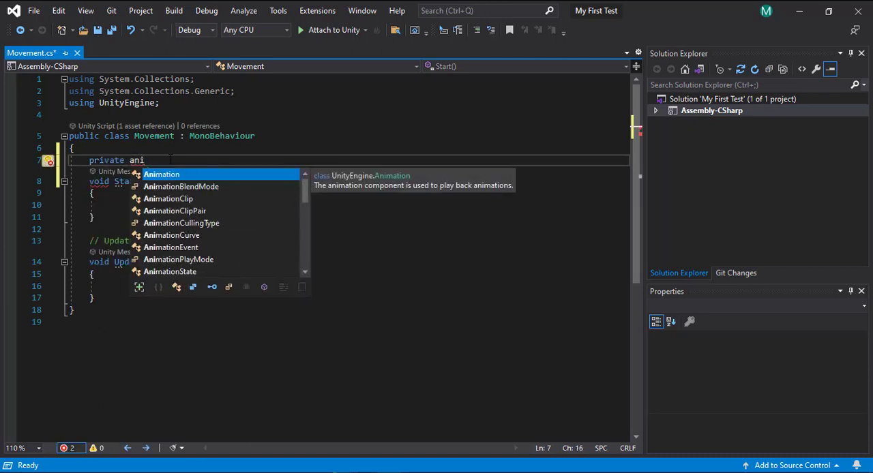
type("mato")
type("r ")
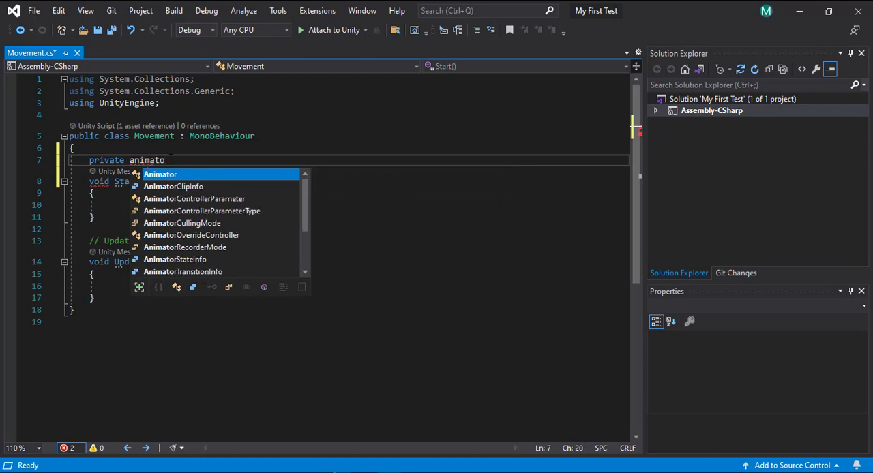
type("a")
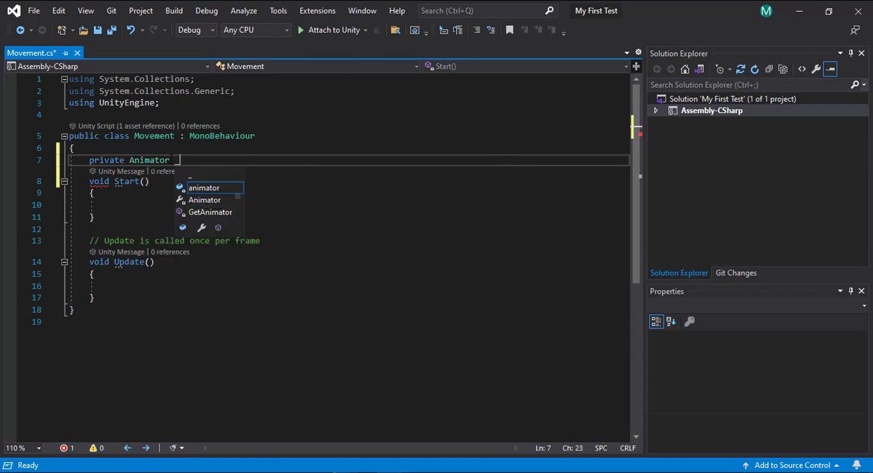
key("Tab")
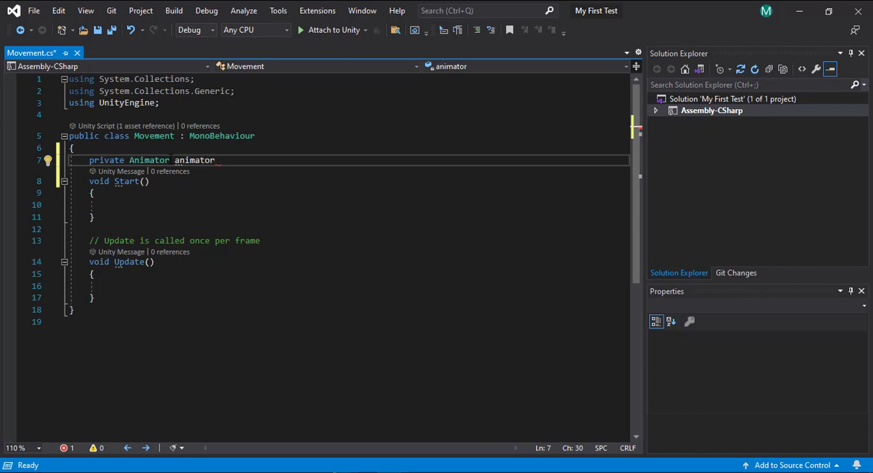
type(";")
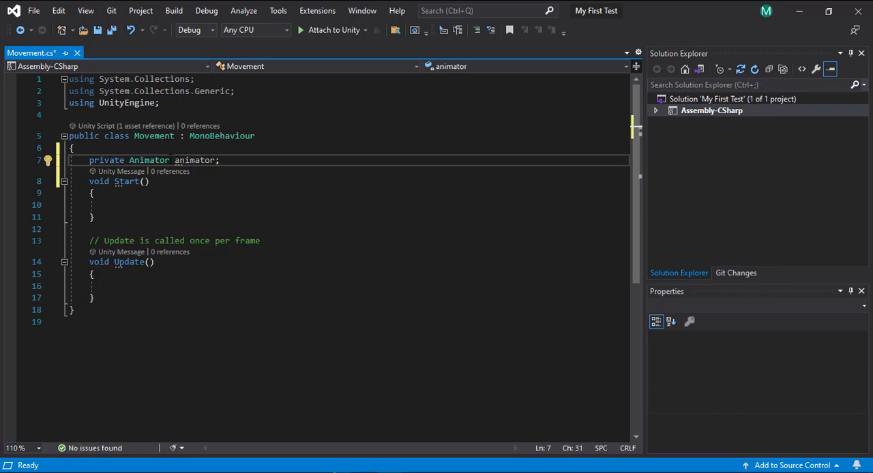
key("Return")
key("Down")
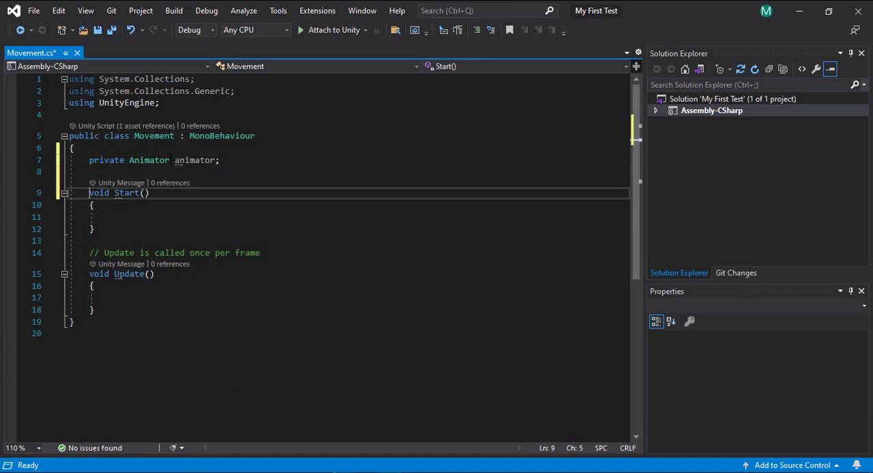
Rename the Start method to Awake
double_click(128, 195)
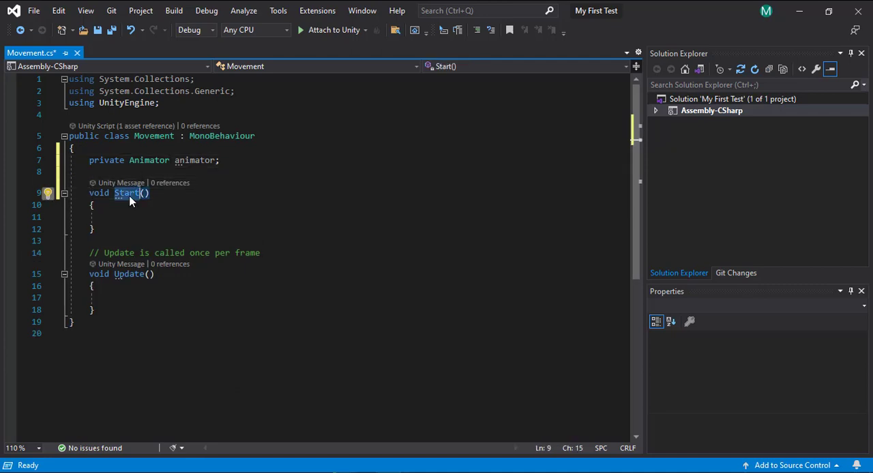
type("Awa")
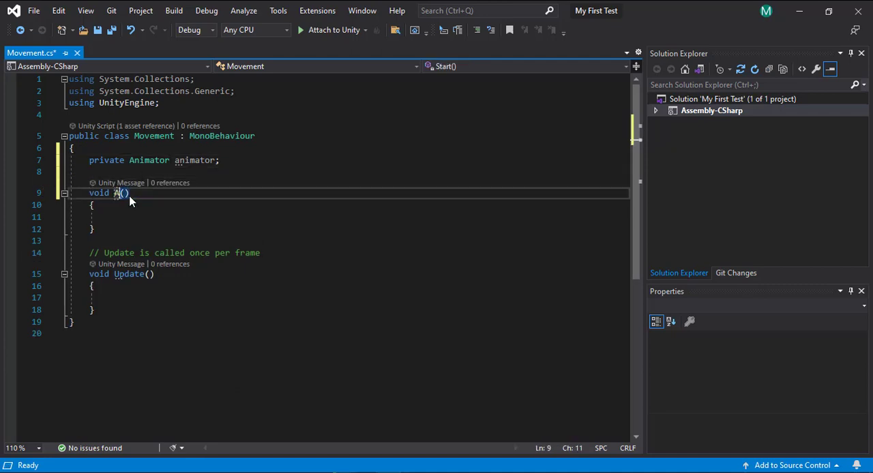
type("ke")
In the Awake method, assign the component reference with "animator = GetComponent<Animator>();"
left_click(128, 219)
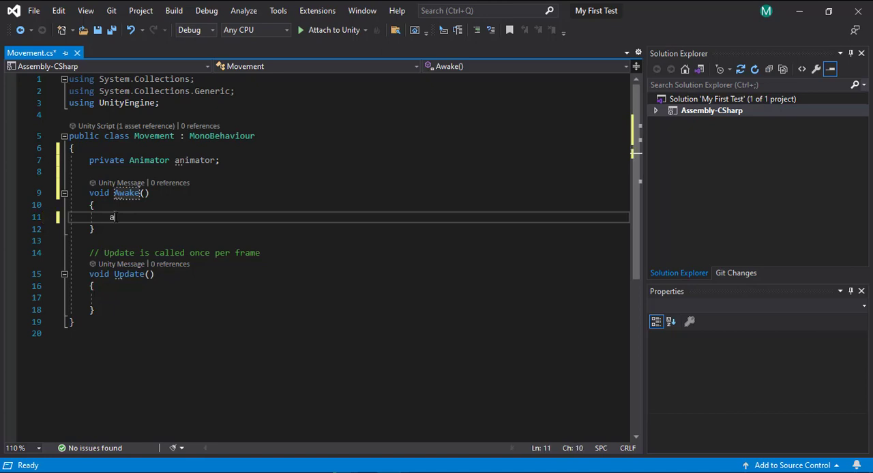
type("animator = ")
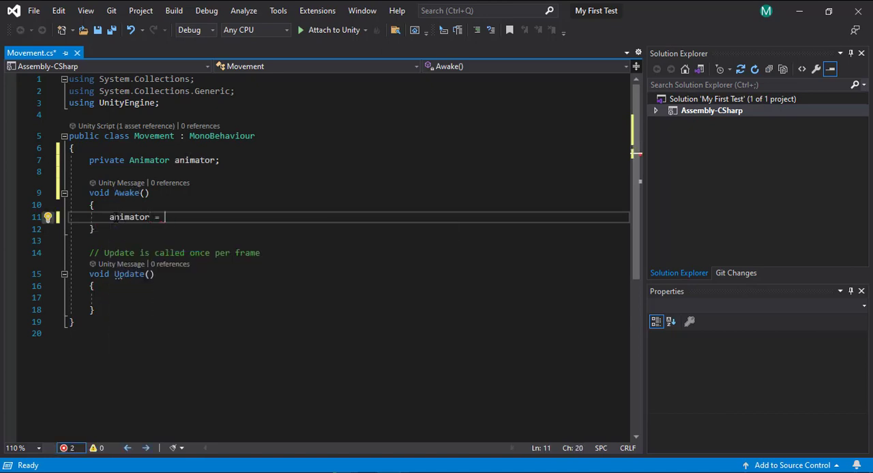
type("get")
key("Tab")
type("<>")
key("Left")
type("Anim")
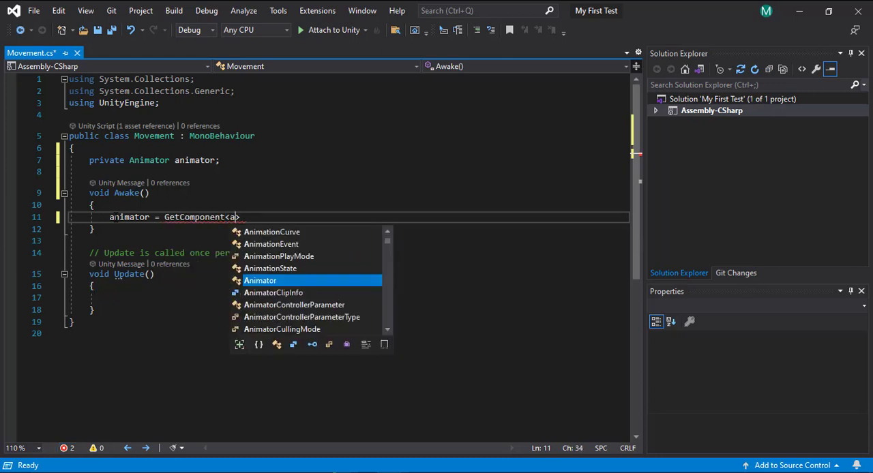
key("Tab")
key("Right")
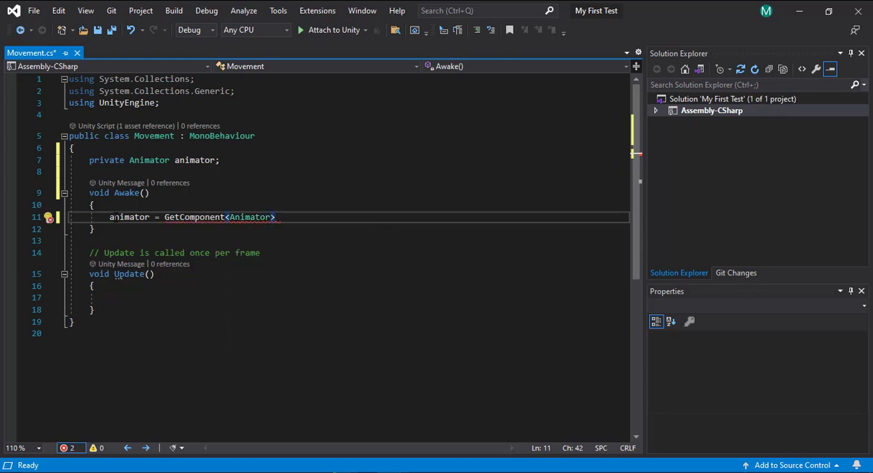
type("();")
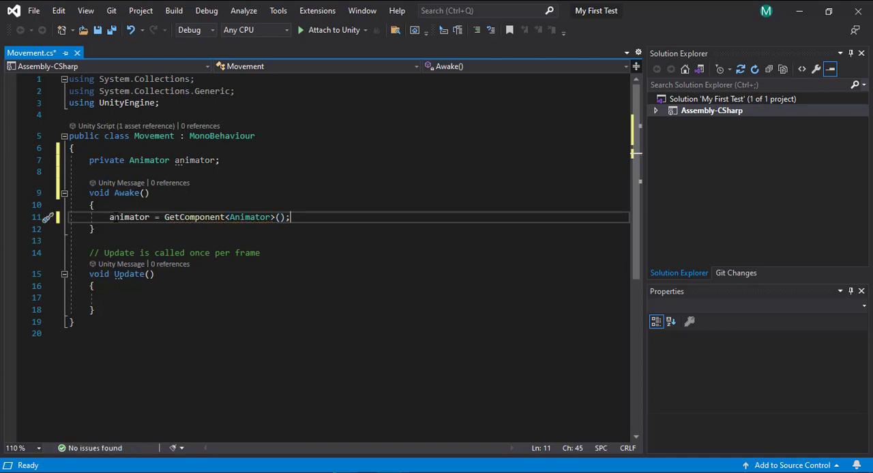
Add an "animator.SetFloat();" call with empty arguments to the Update method
left_click(112, 297)
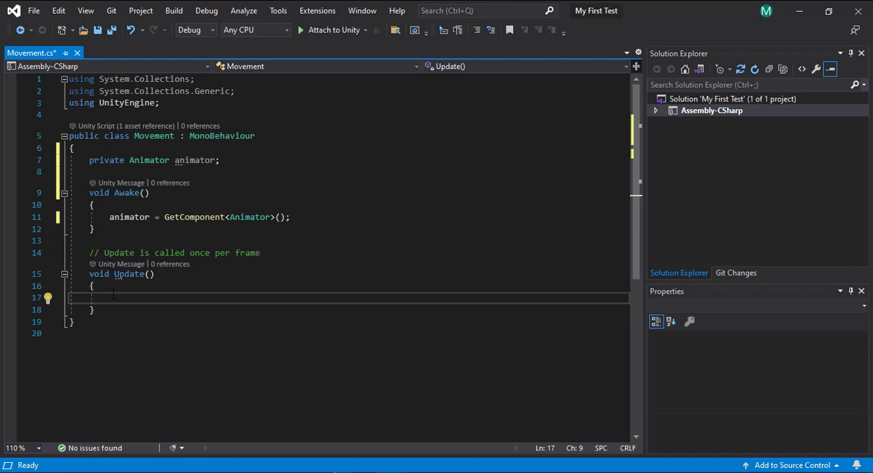
type("ani")
key("Tab")
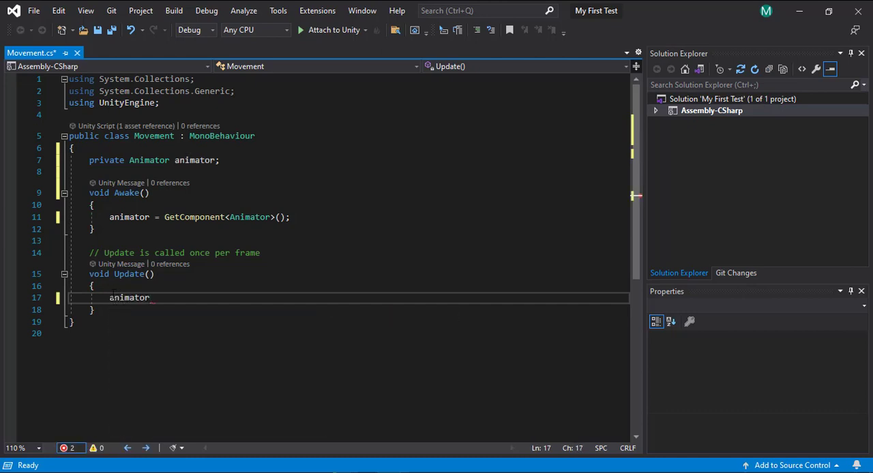
type(".set")
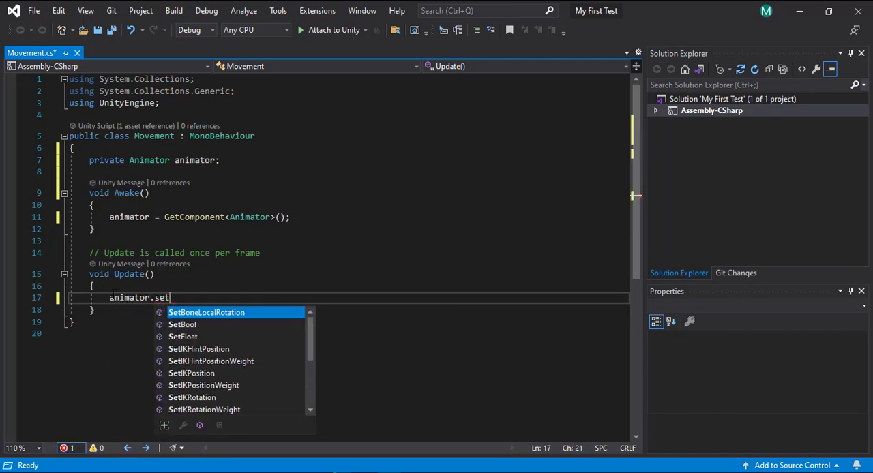
key("Down")
key("Down")
type("(")
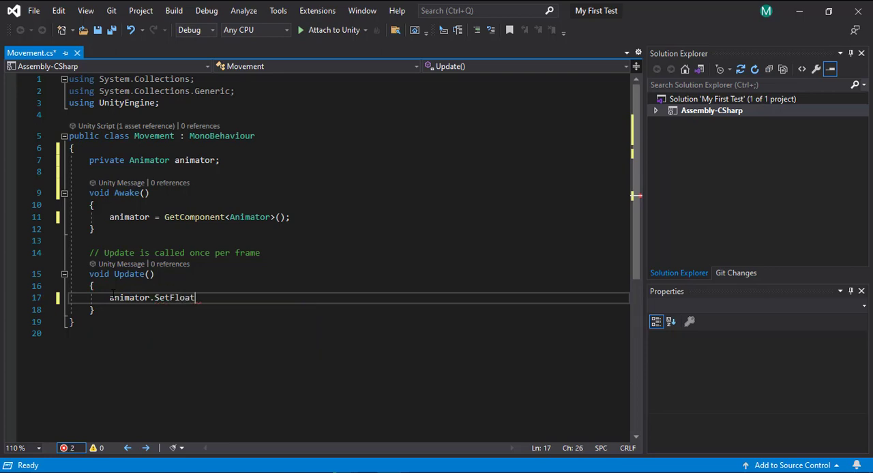
type(");")
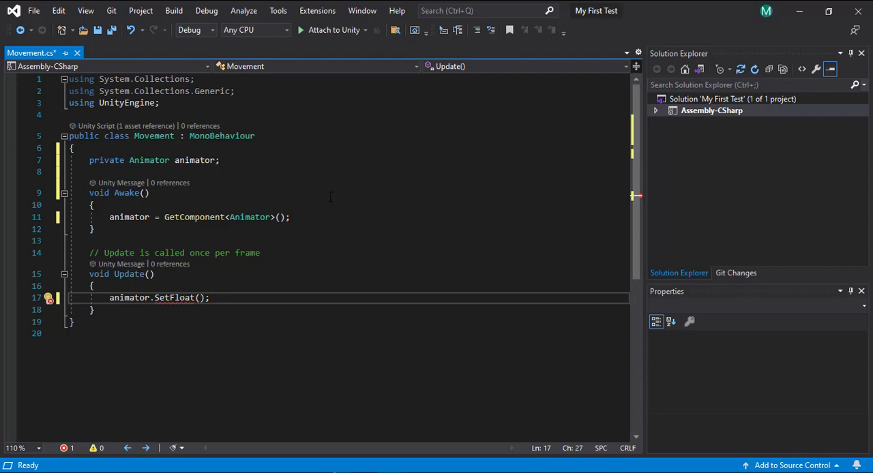
Check the parameter name in Unity's Animator, and enter "Move" followed by a comma as the SetFloat call's first argument in Visual Studio
left_click(800, 10)
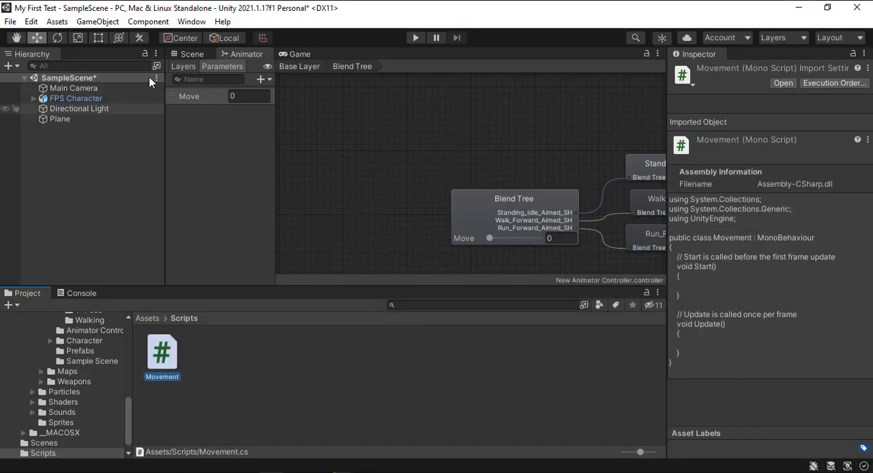
left_click(390, 471)
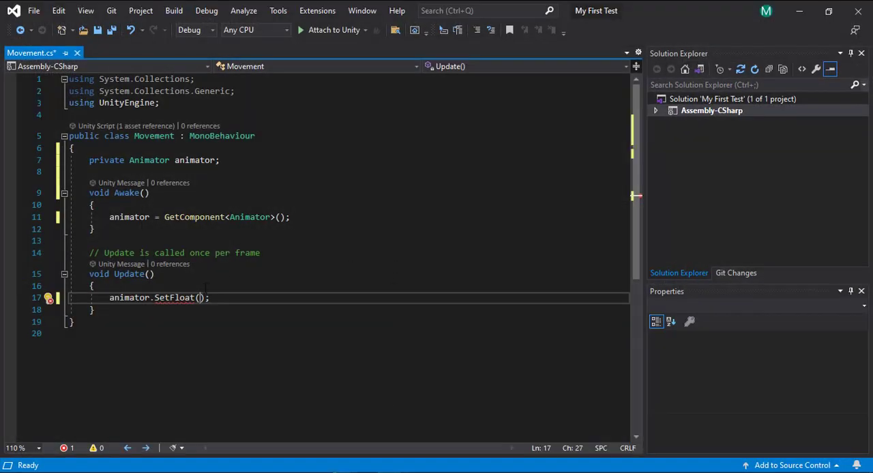
mouse_move(202, 298)
type("\"Move\"")
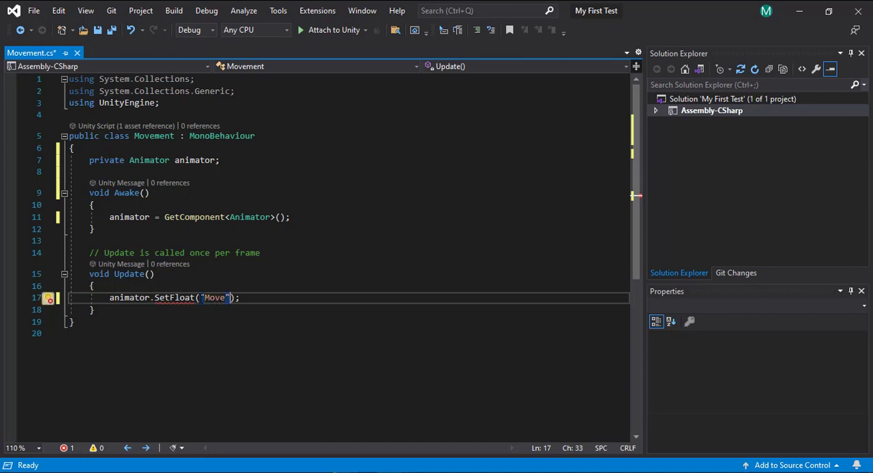
type(",")
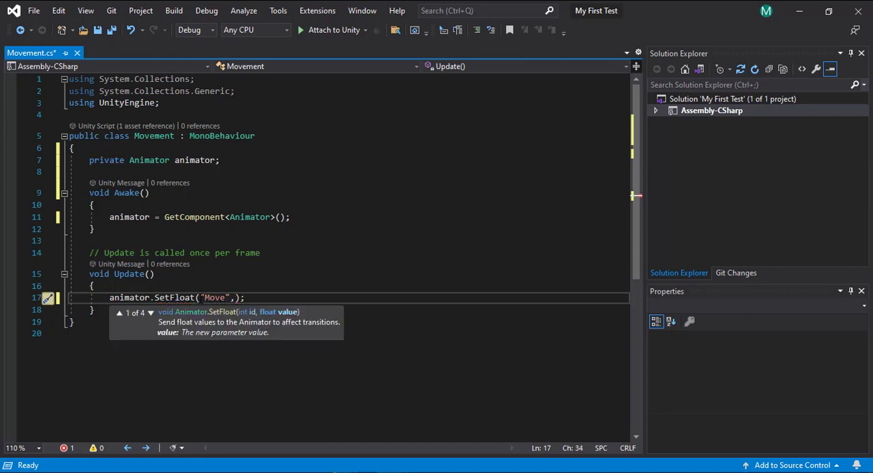
Compare the "Move" string in the SetFloat call with the Animator parameter in Unity, and return to the call's empty second argument
left_click(211, 298)
double_click(211, 298)
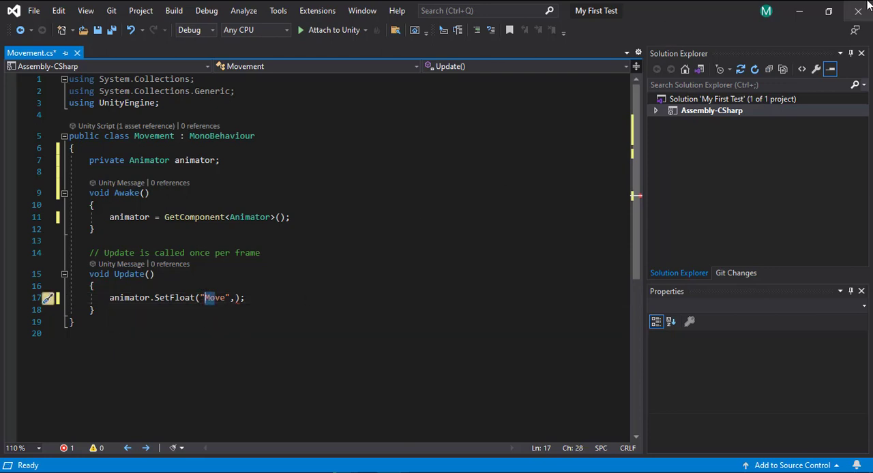
left_click(799, 10)
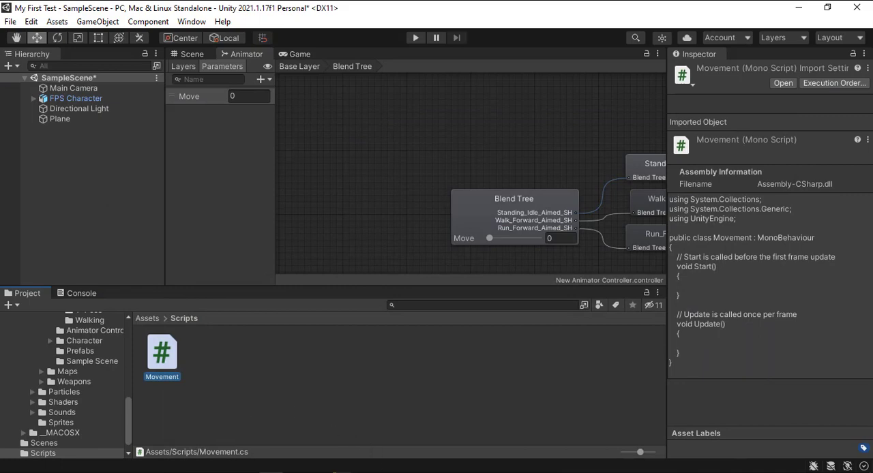
left_click(341, 472)
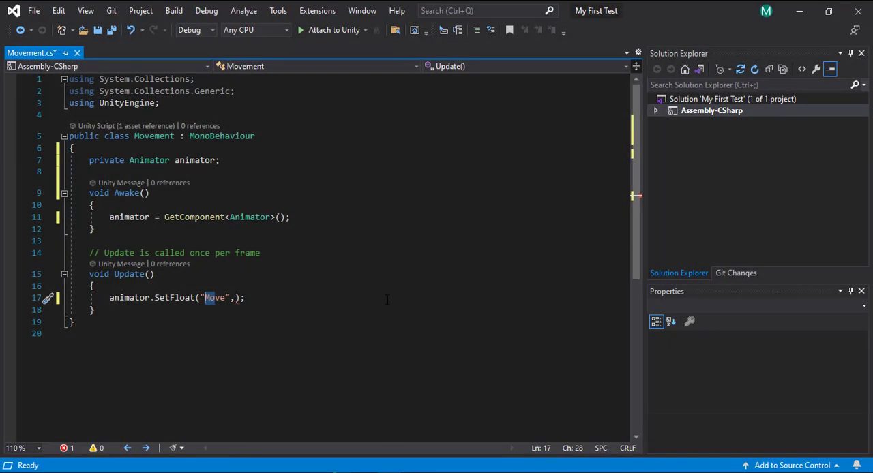
left_click(387, 300)
key("Left")
key("Left")
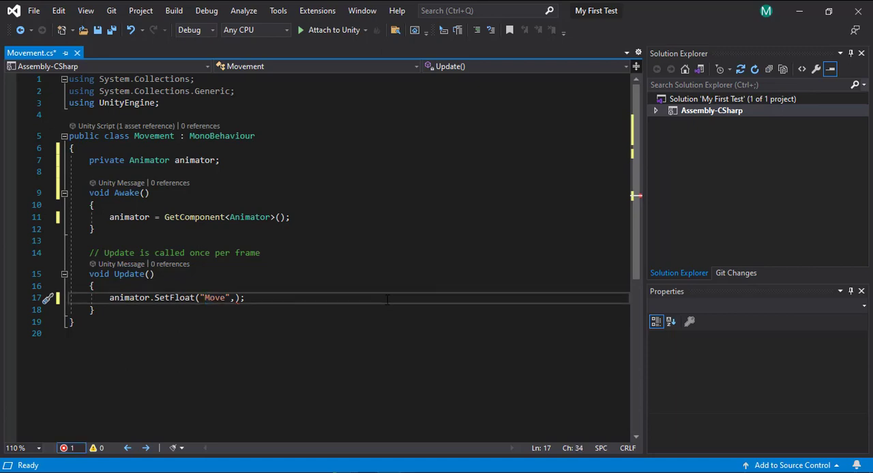
Switch to Unity and preview the blend tree by varying its Move value between walking and running
left_click(800, 10)
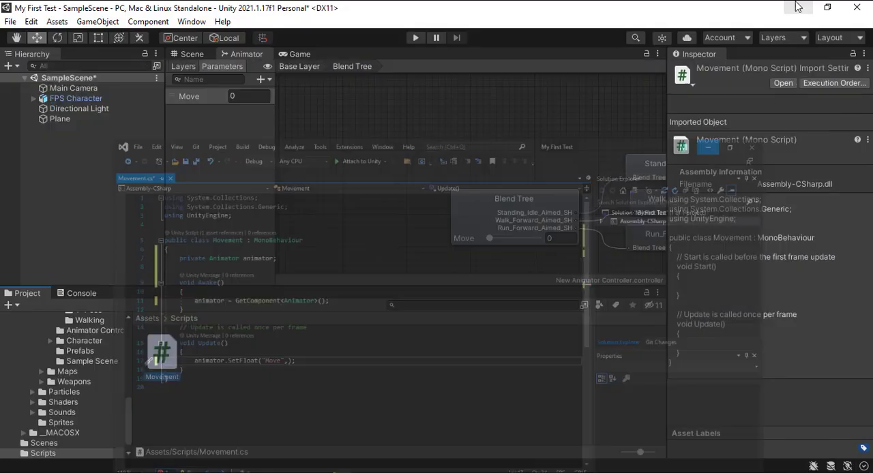
left_click(529, 217)
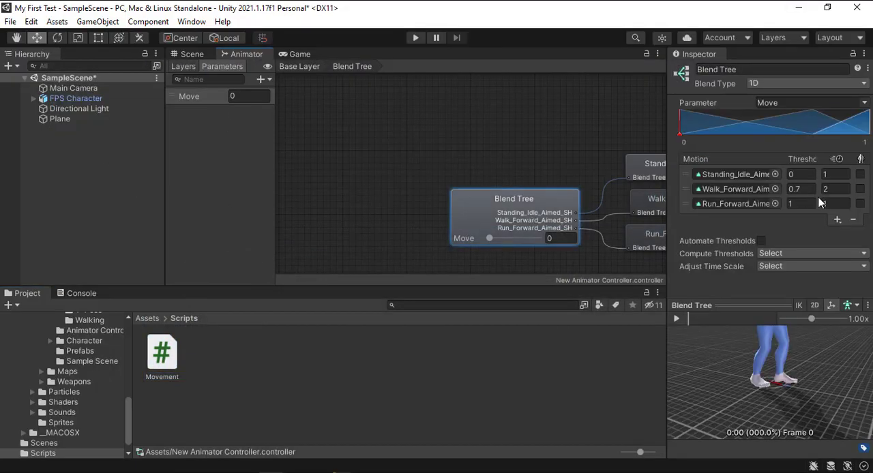
left_click_drag(502, 235, 534, 239)
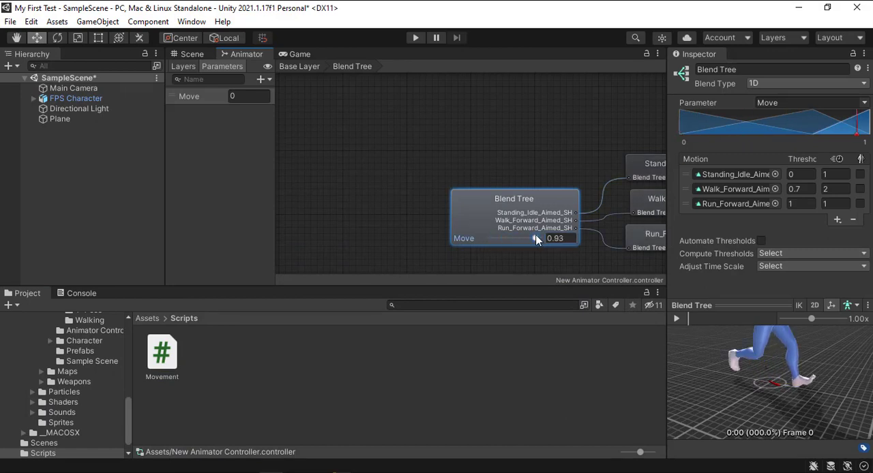
left_click_drag(852, 136, 812, 142)
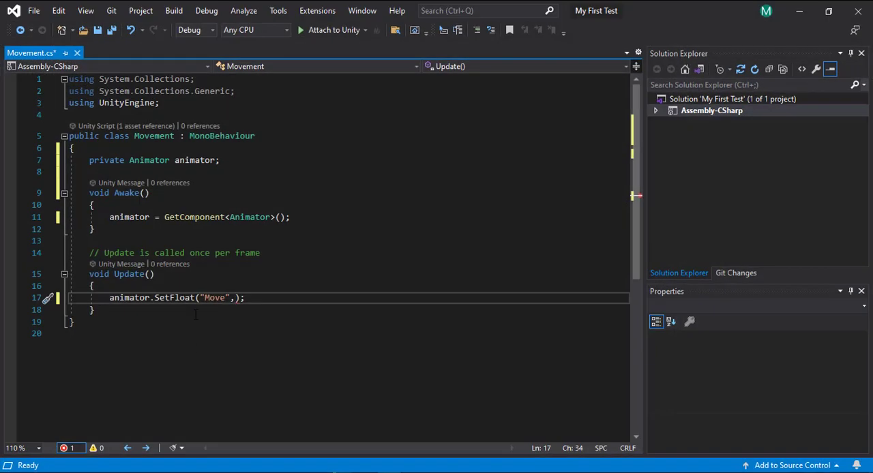
Begin a local variable declaration "float test =" on a new line above the SetFloat call in the Update method
left_click(115, 287)
key("Return")
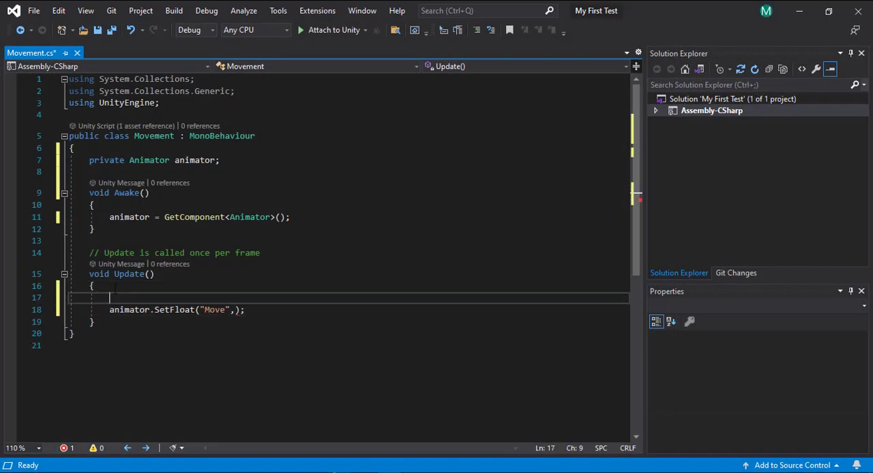
type("float ")
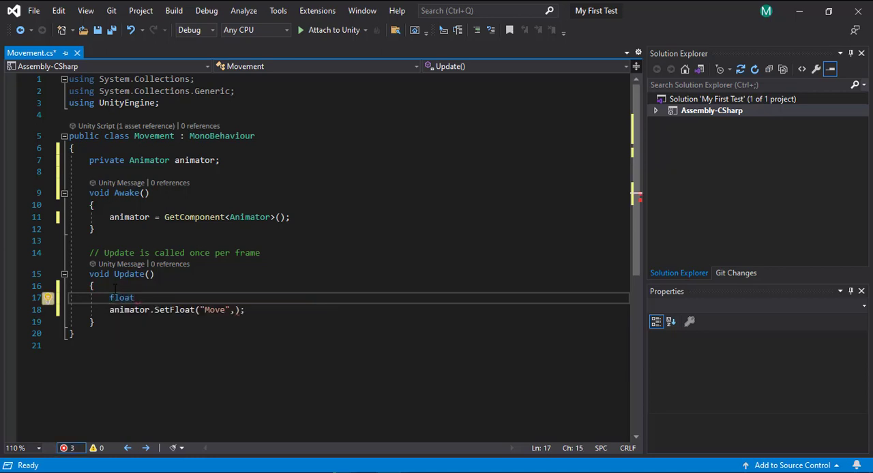
type("test =")
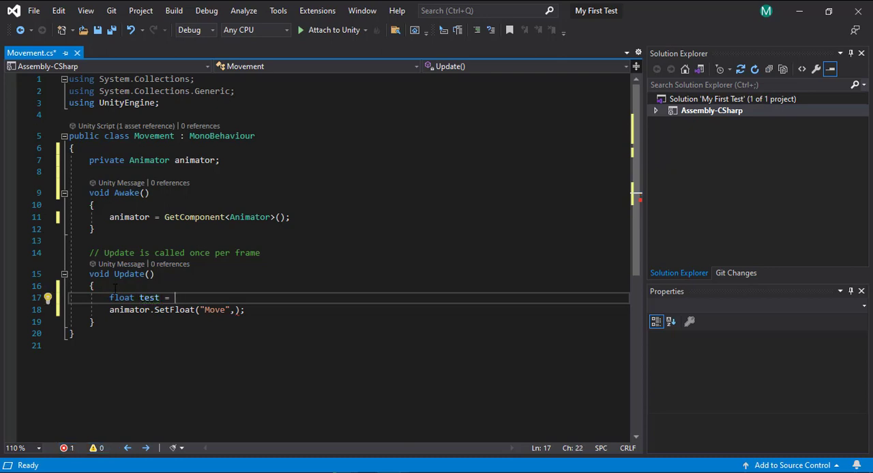
Assign an "Input.GetAxis();" call with empty arguments to the test variable
type("inpu")
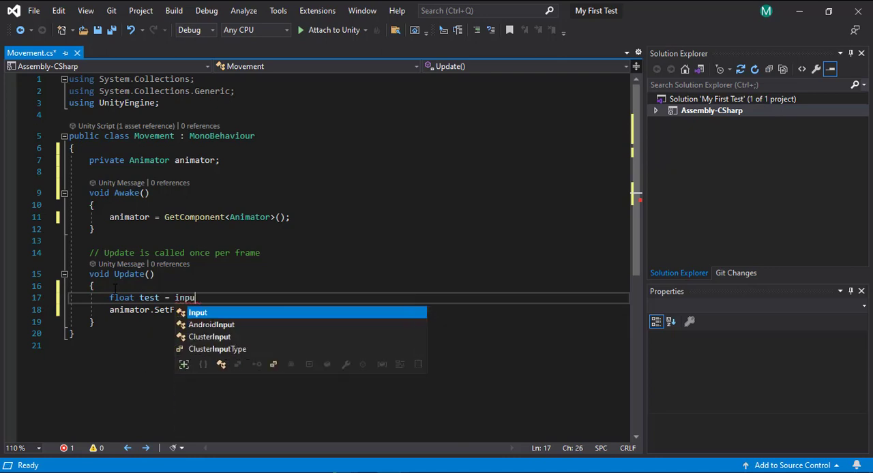
key("Tab")
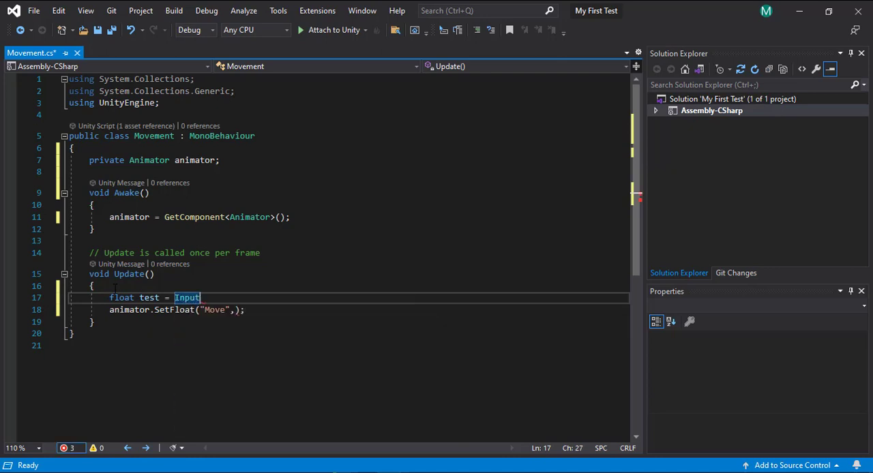
type(".")
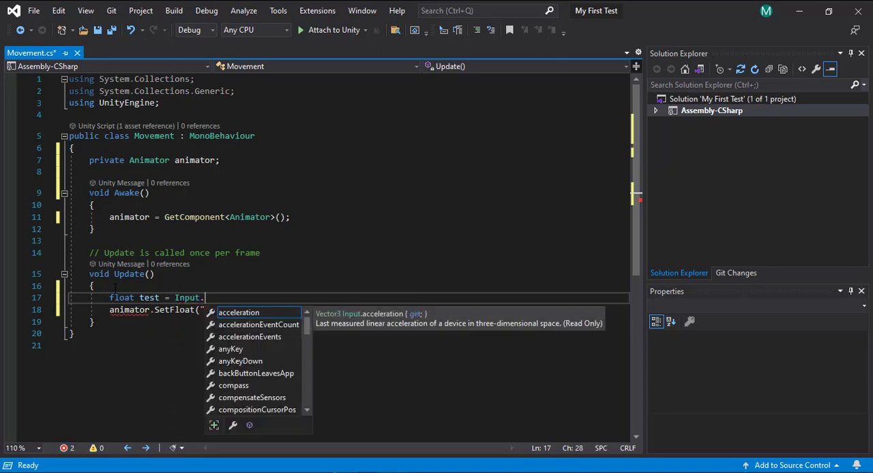
type("get")
key("Tab")
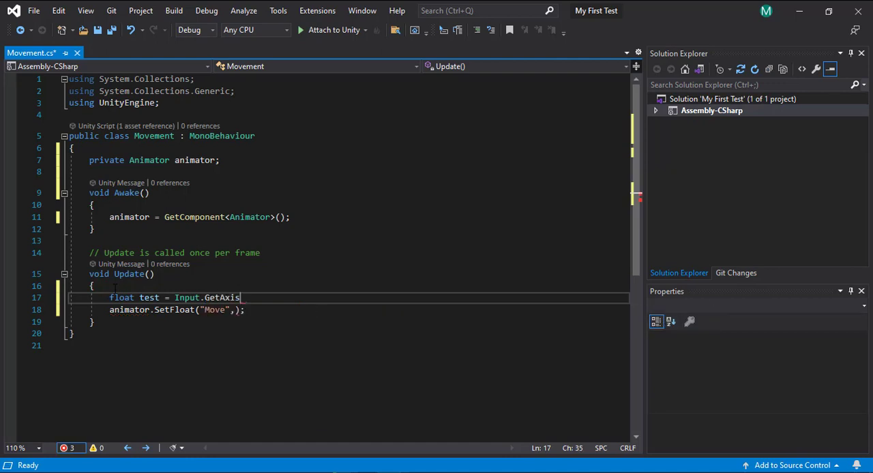
type("90")
key("BackSpace")
key("BackSpace")
type("s();")
key("Left")
key("Left")
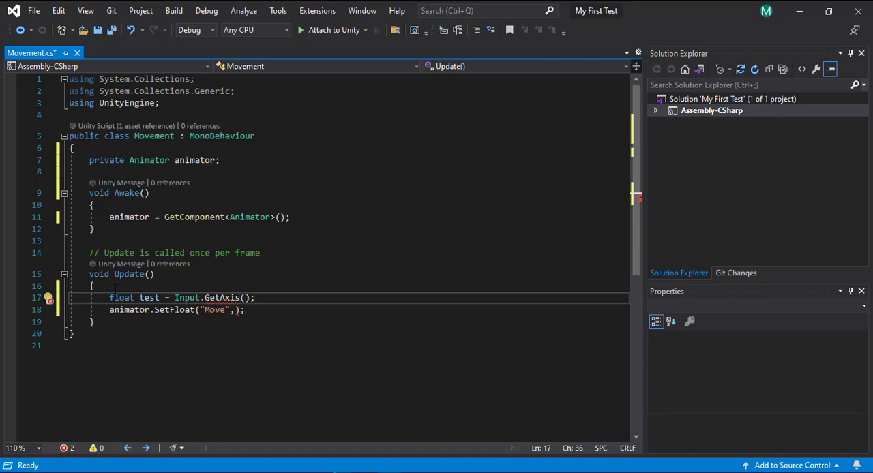
Enter "Horizontal" as the string argument of the GetAxis call
type("\"Hori")
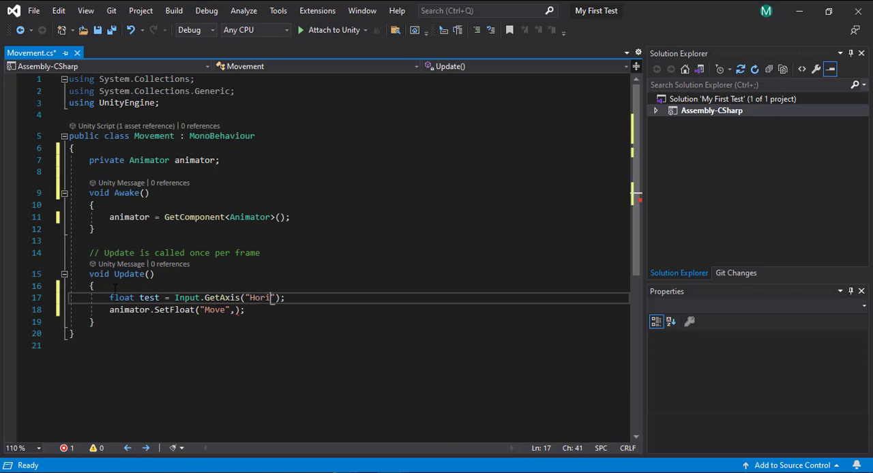
type("zontal")
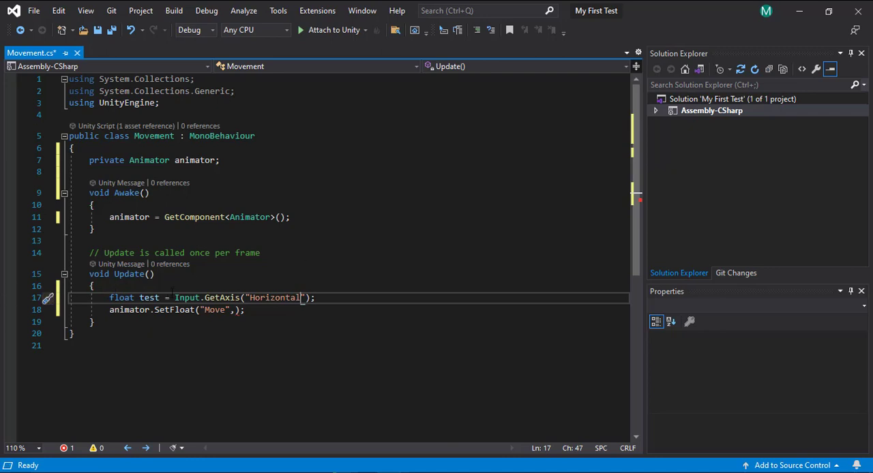
Pass the test variable as the second argument of the animator.SetFloat call, after "Move"
double_click(150, 299)
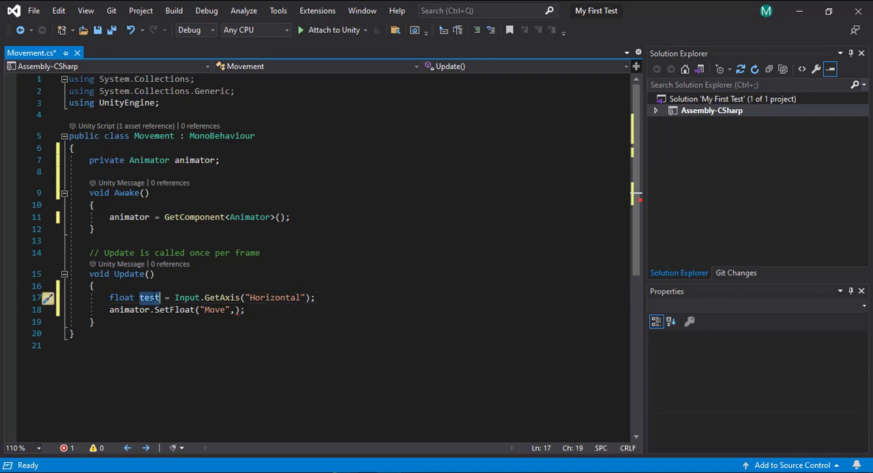
left_click(273, 317)
left_click(236, 310)
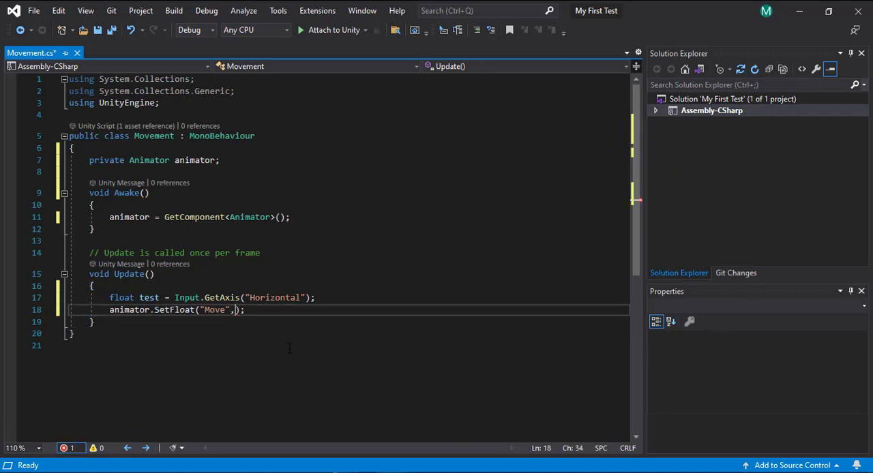
type("test")
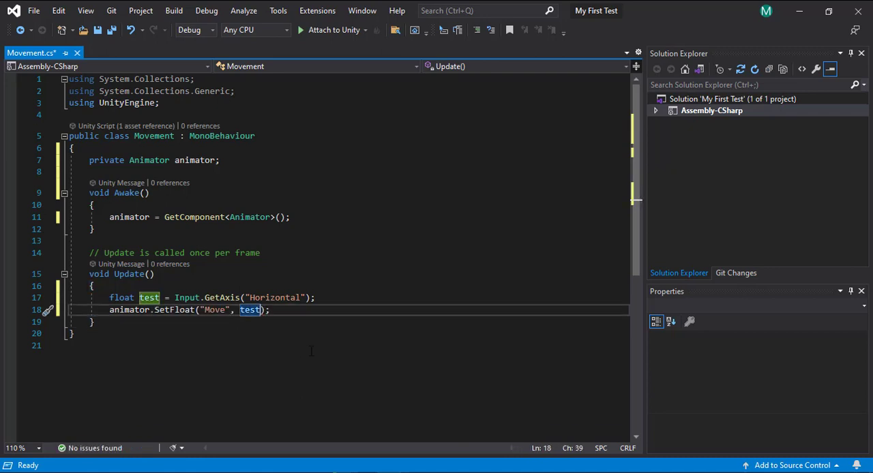